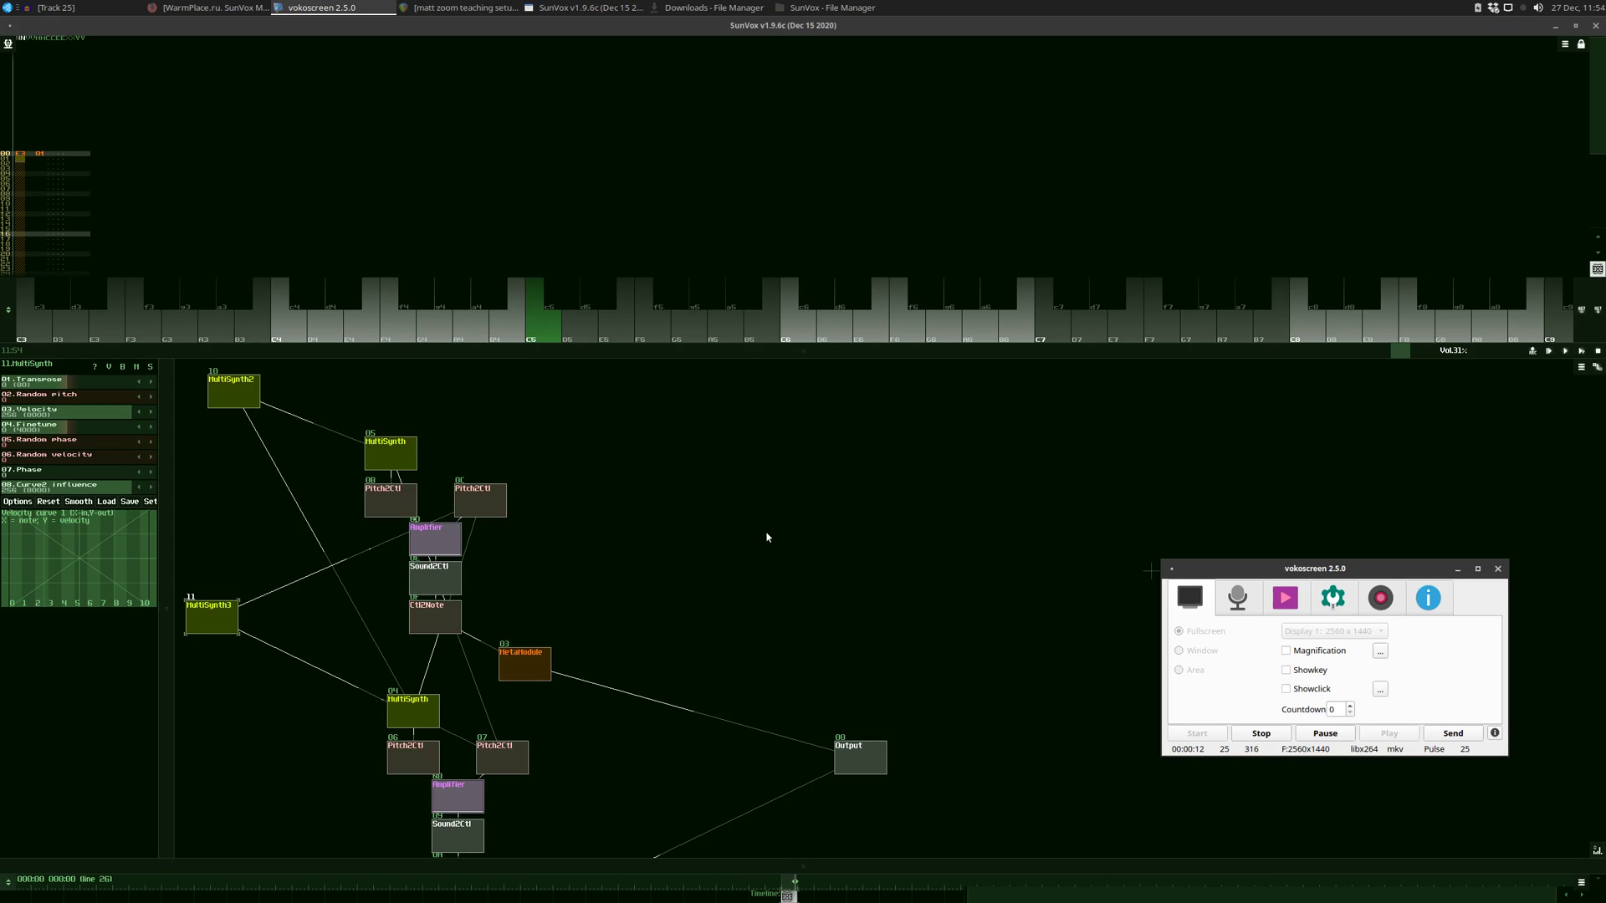
Step: Enlarge the module view by shrinking the pattern editor, and bring the module chain from MultiSynth3 to DrumSynth into view
left_click_drag(1247, 571, 1228, 487)
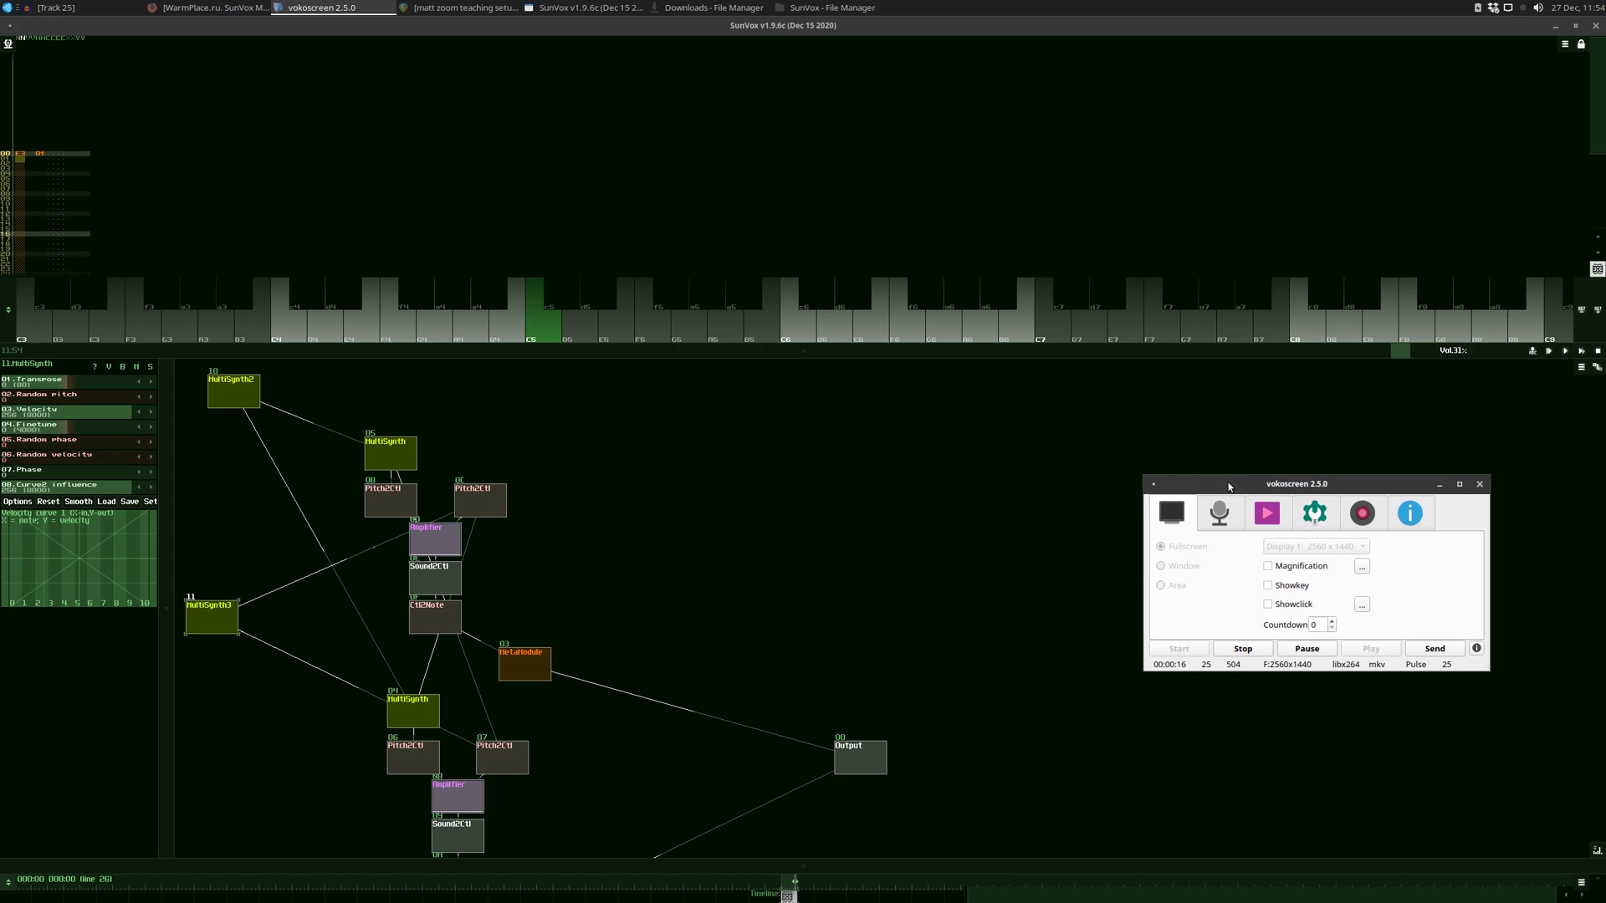
left_click(708, 357)
left_click_drag(711, 351, 707, 154)
left_click_drag(684, 531, 730, 324)
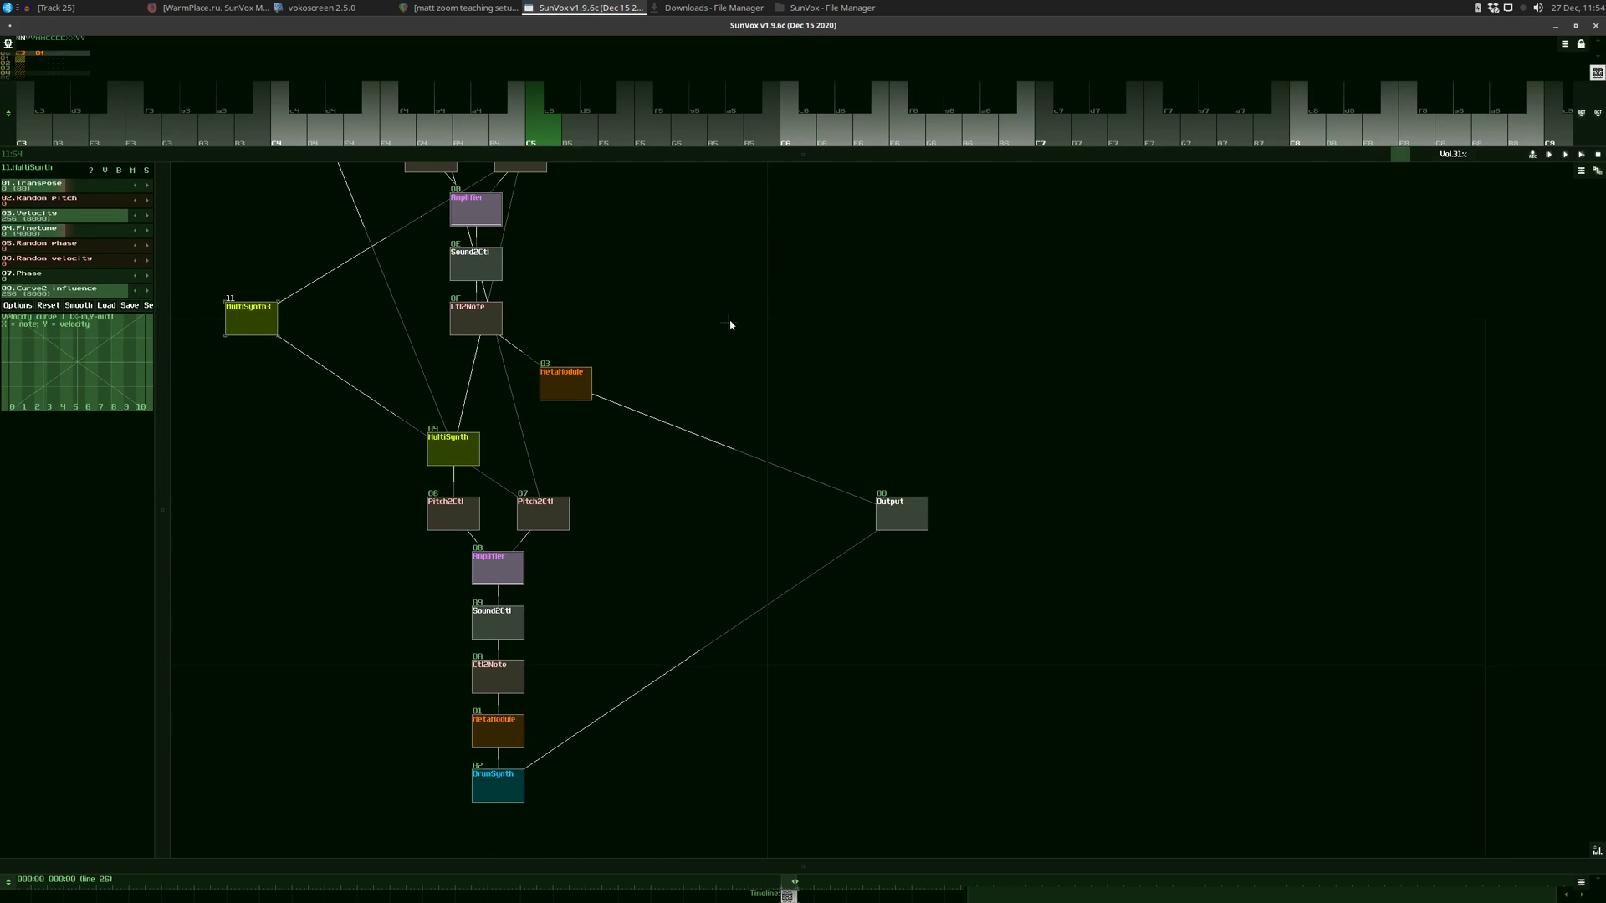
left_click_drag(695, 560, 745, 631)
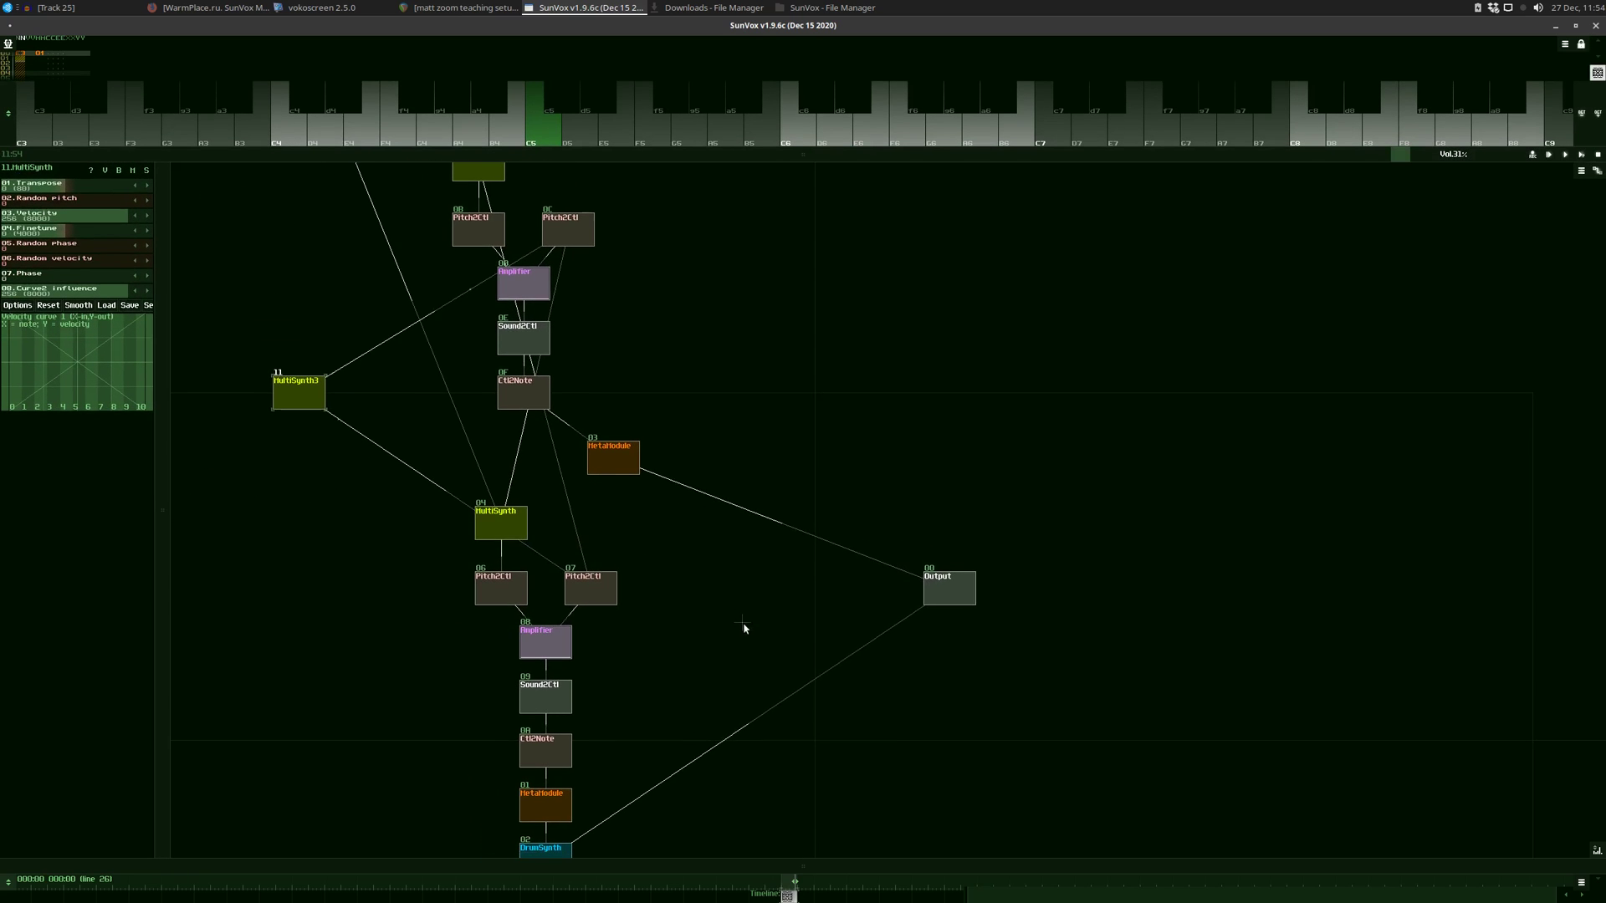
left_click_drag(724, 355, 825, 350)
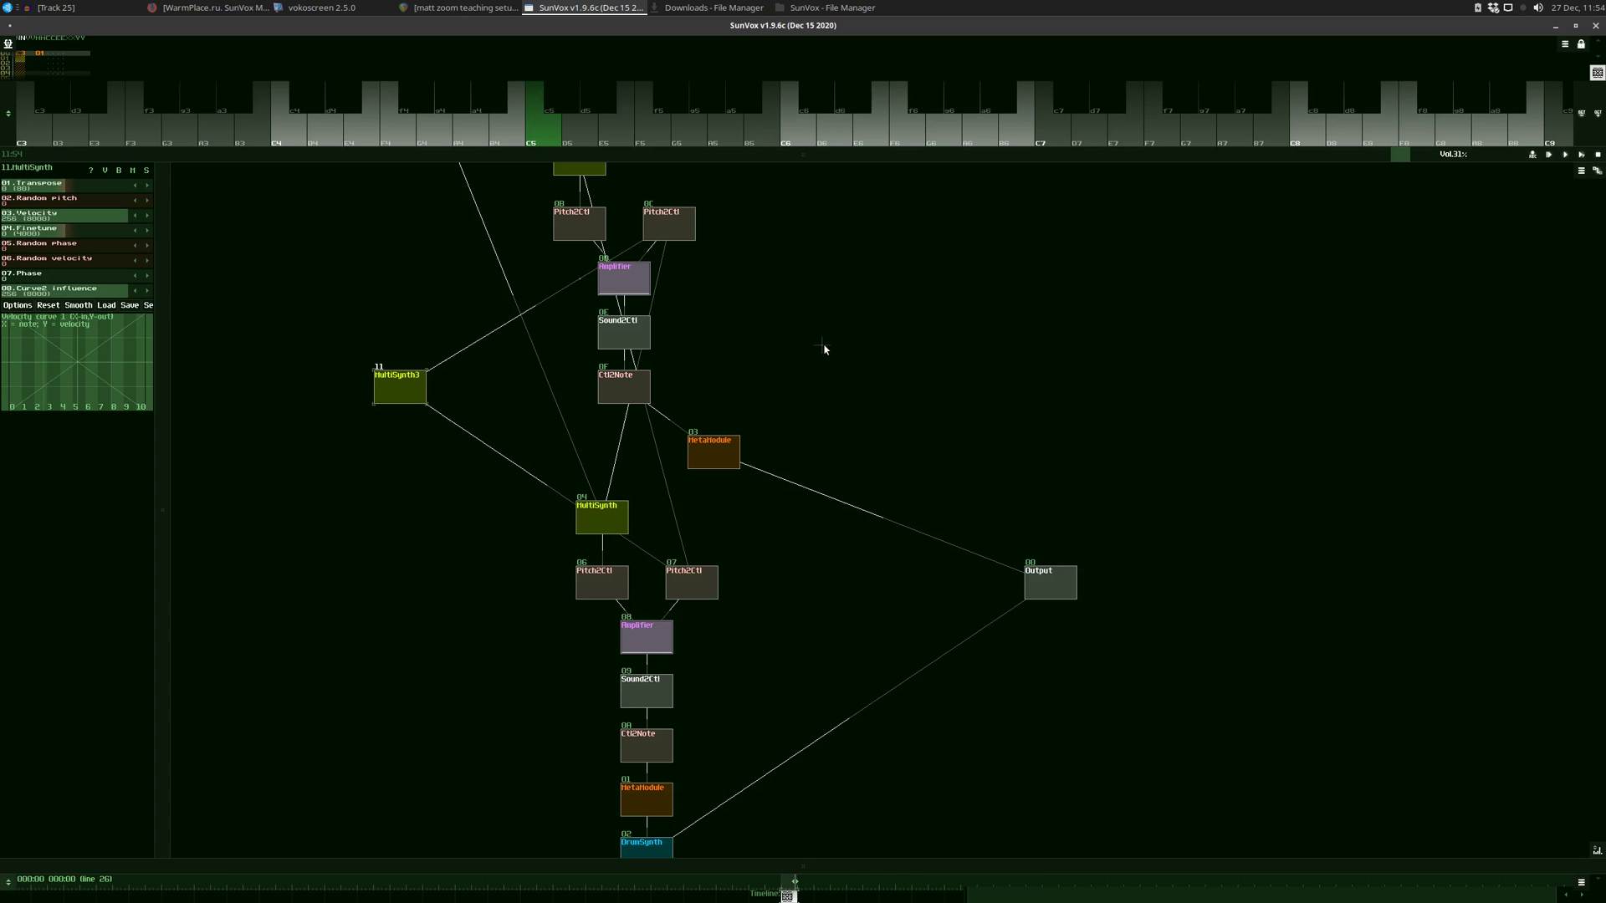
left_click_drag(835, 349, 816, 284)
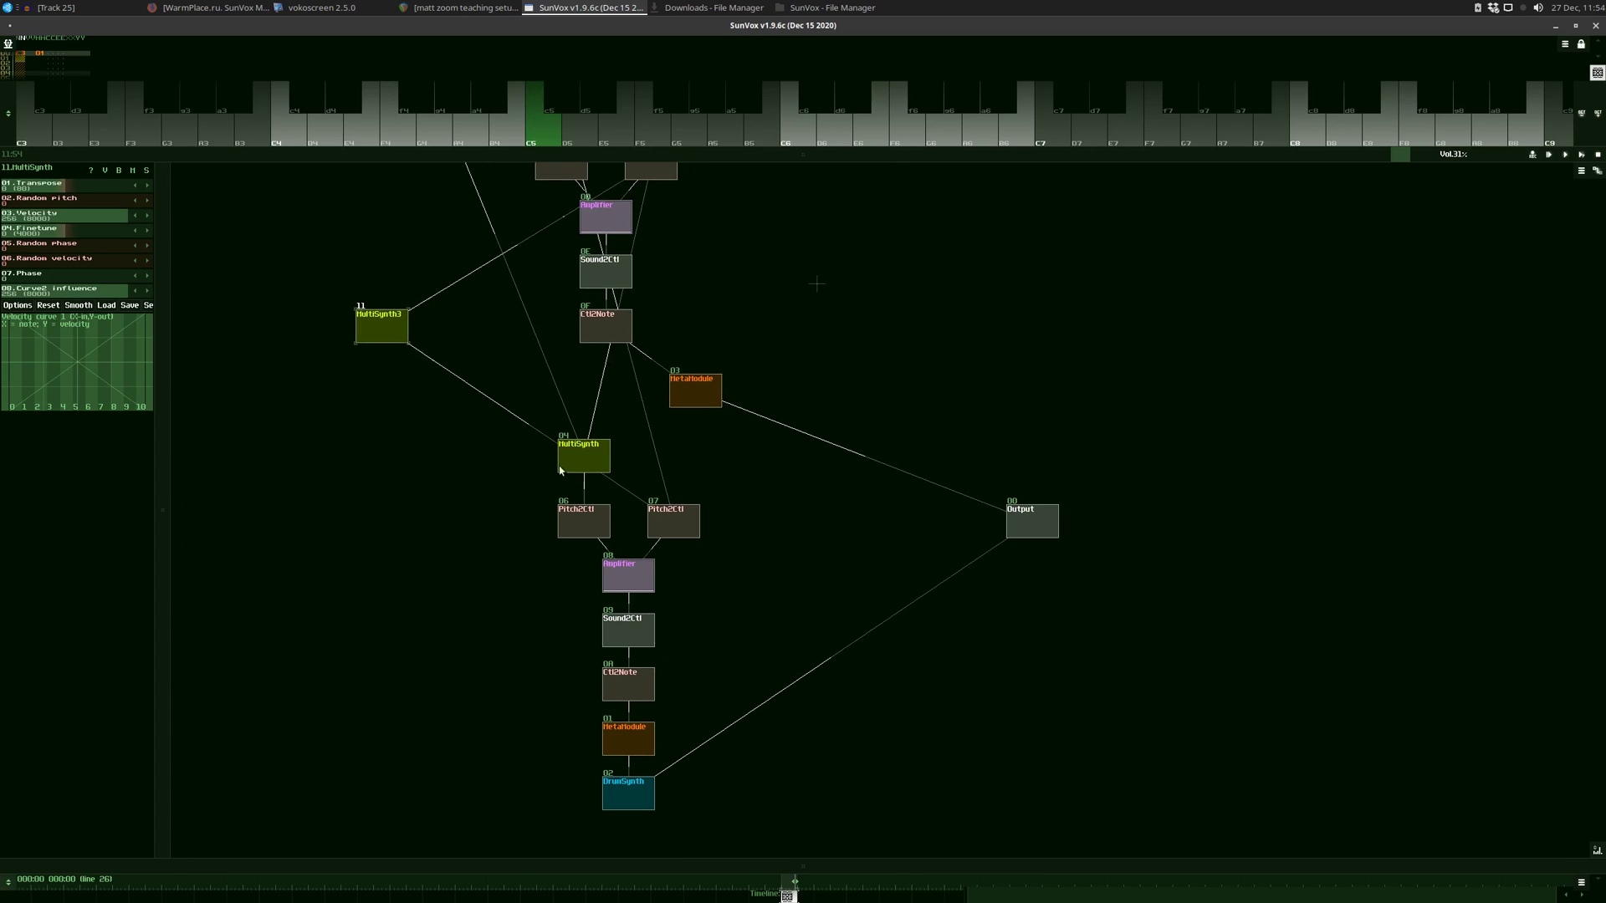
Step: Move DrumSynth 02 up against the MetaModule above it and MultiSynth 04 down closer to its Pitch2Ctl modules
mouse_move(577, 456)
left_mouse_down()
mouse_move(599, 443)
mouse_move(591, 458)
left_mouse_up()
left_click_drag(628, 780, 640, 788)
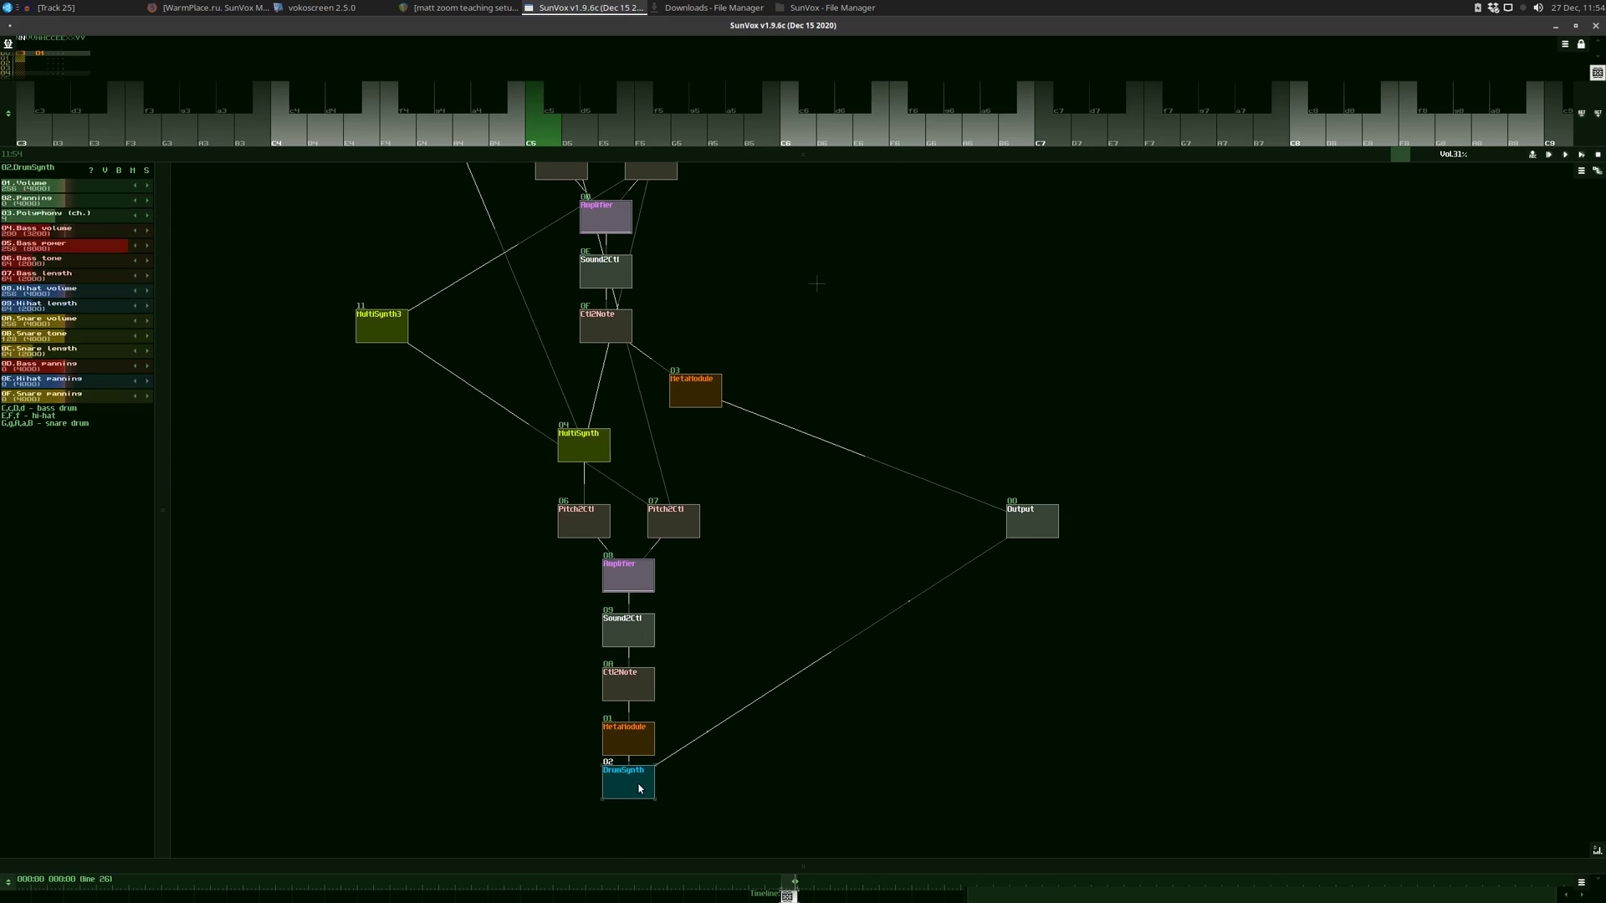
left_click_drag(579, 450, 574, 474)
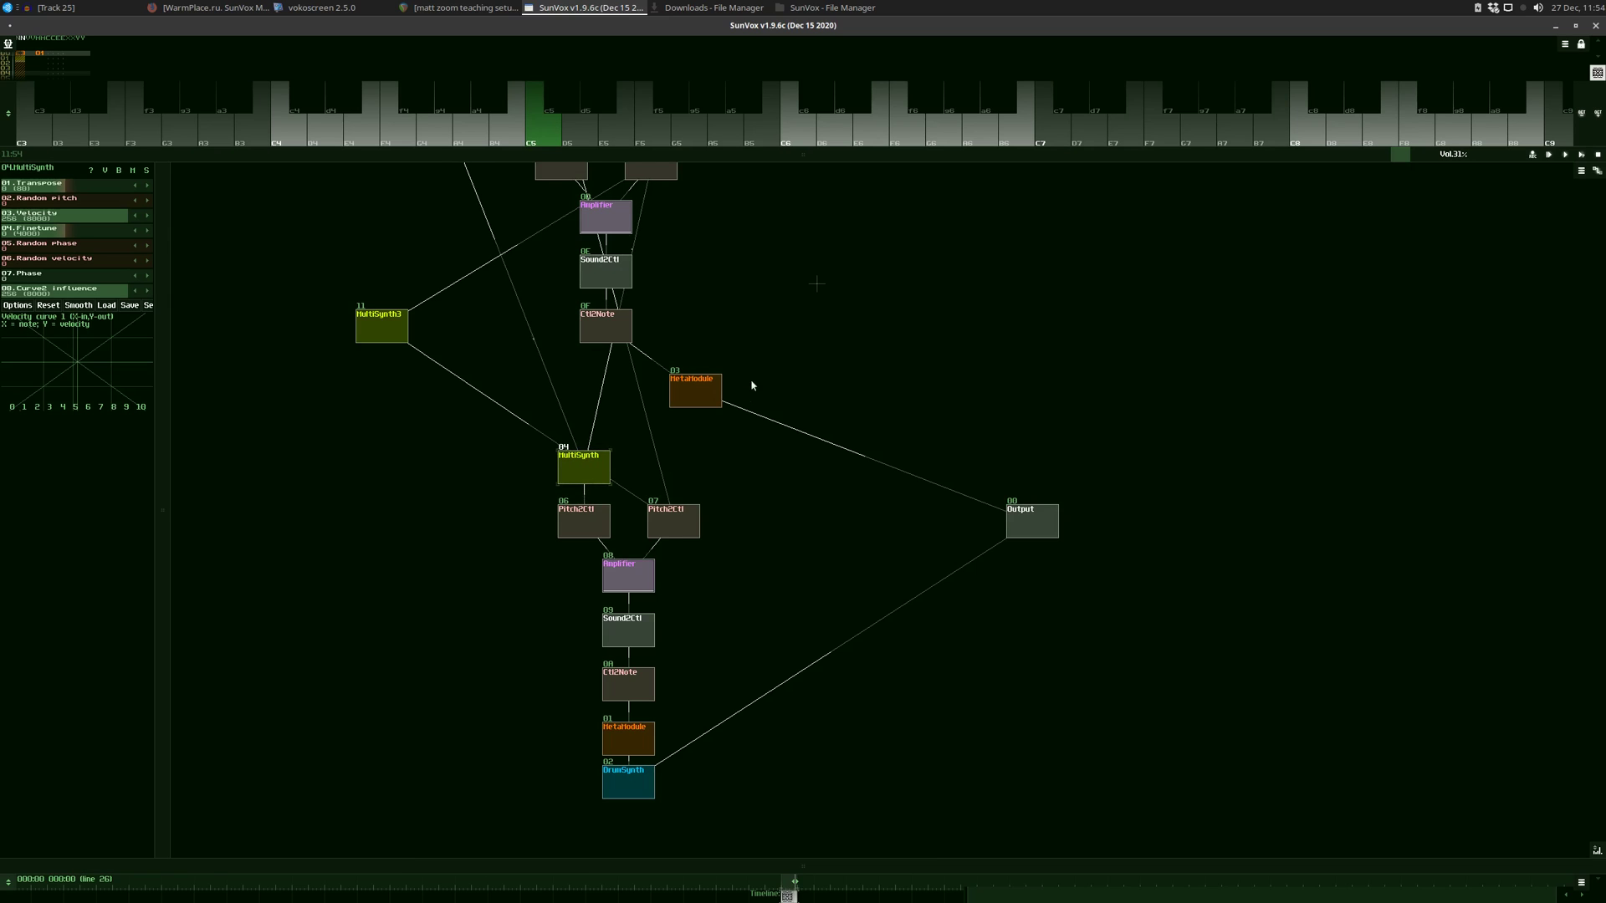
scroll(752, 385, "up", 5)
scroll(752, 520, "down", 3)
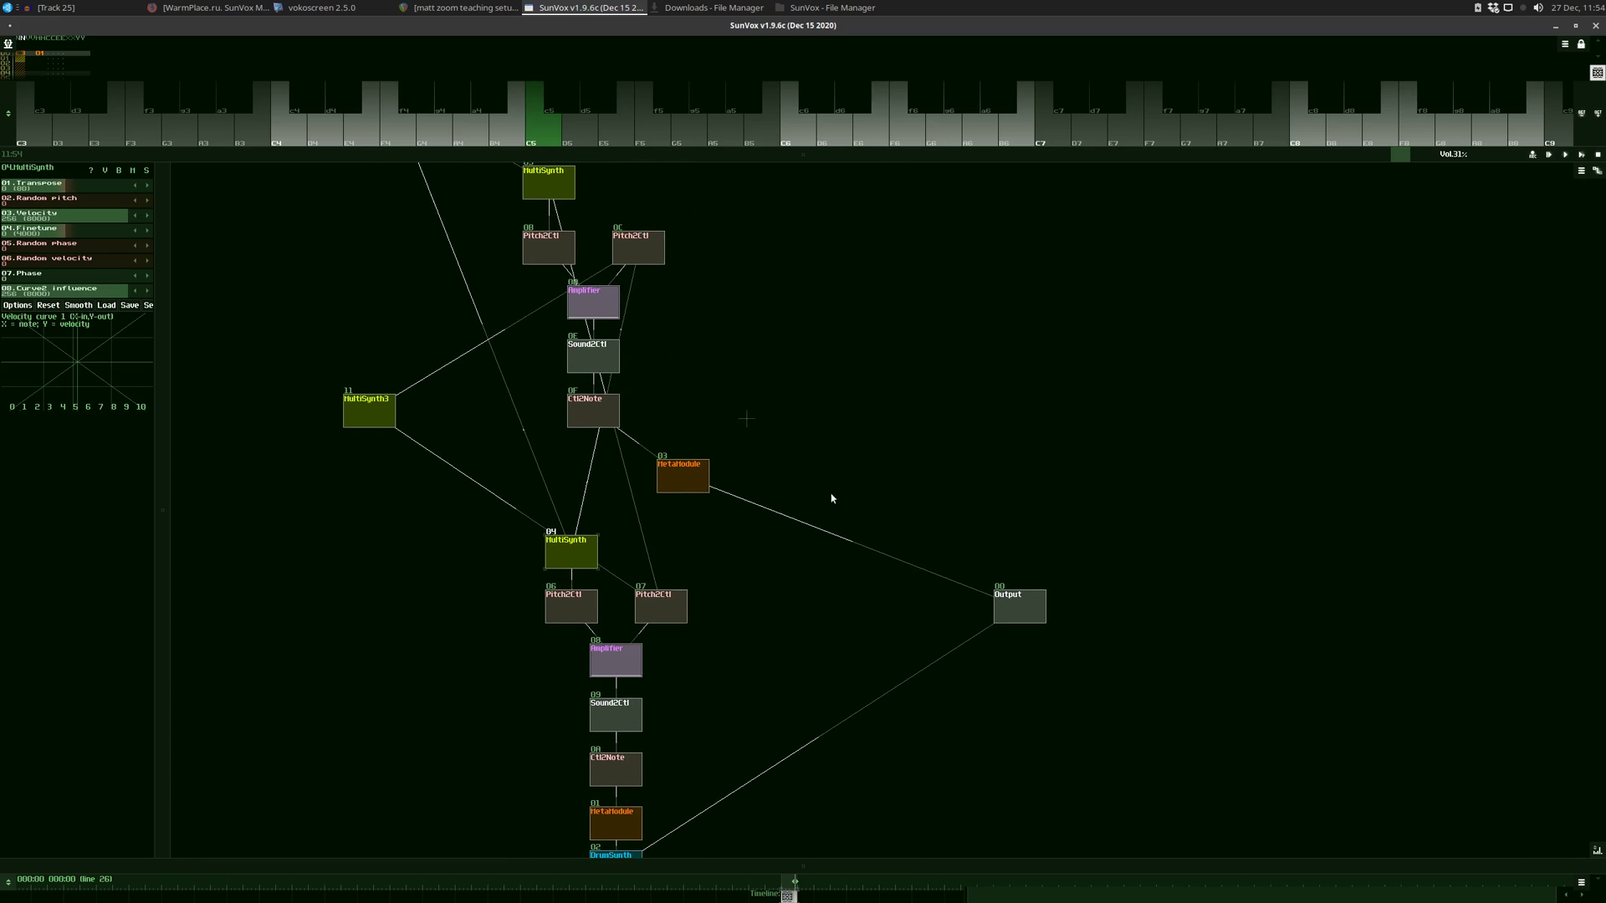
scroll(832, 494, "down", 2)
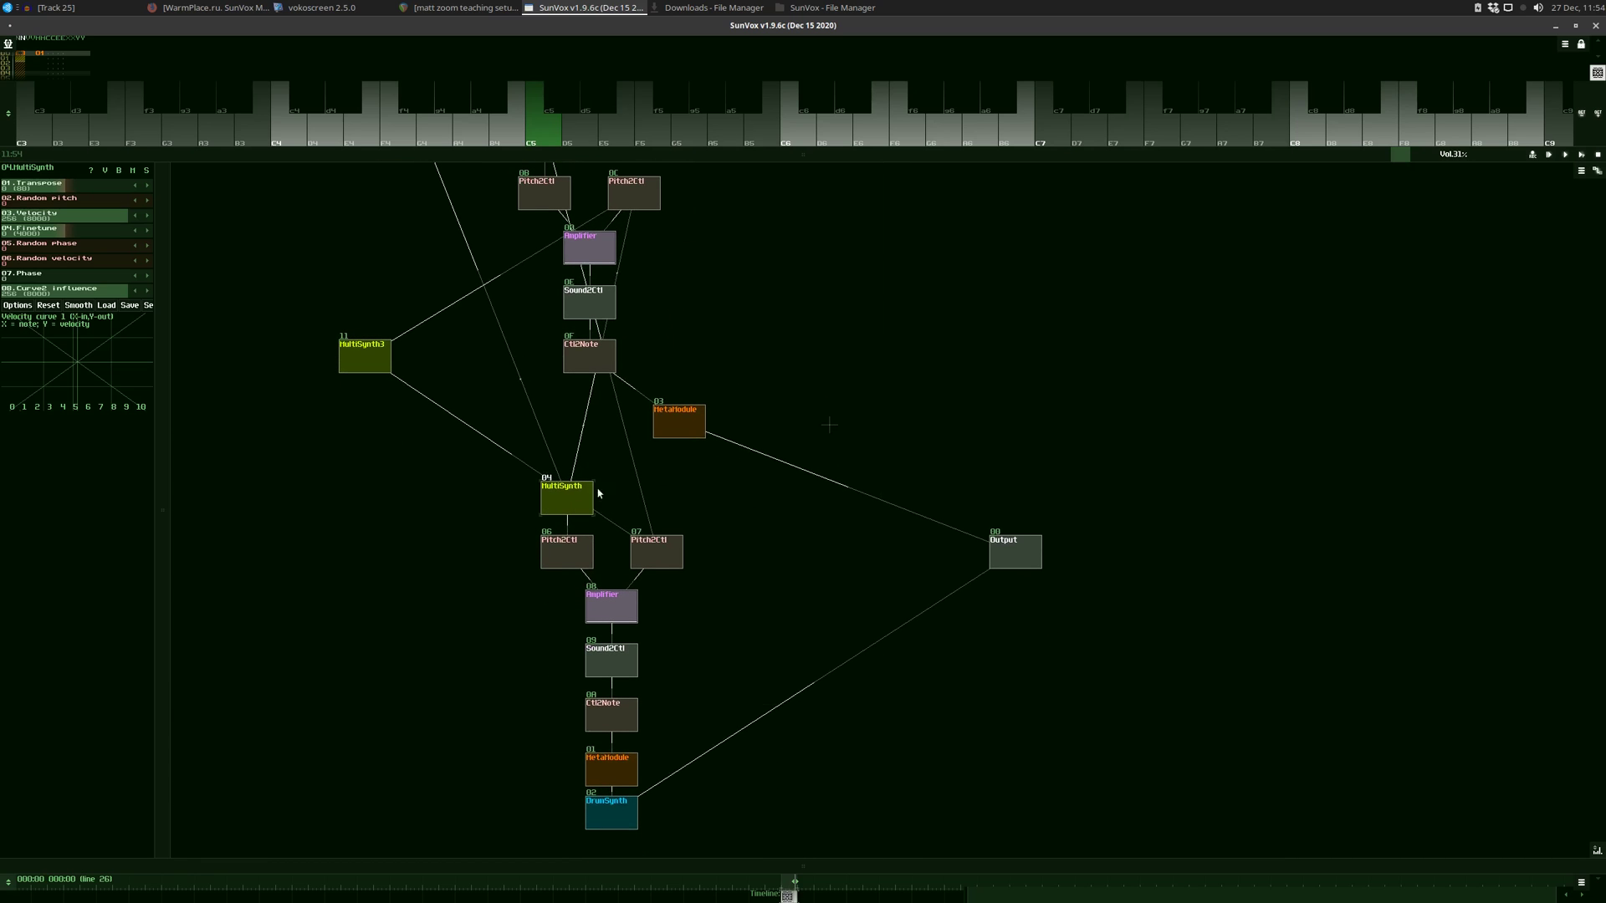
Step: Move MultiSynth 05 down to its Pitch2Ctl modules and shift Pitch2Ctl 0C closer to Pitch2Ctl 0B
scroll(726, 317, "up", 5)
scroll(719, 468, "down", 1)
left_click(536, 289)
mouse_move(536, 289)
left_mouse_down()
mouse_move(494, 299)
mouse_move(524, 302)
left_mouse_up()
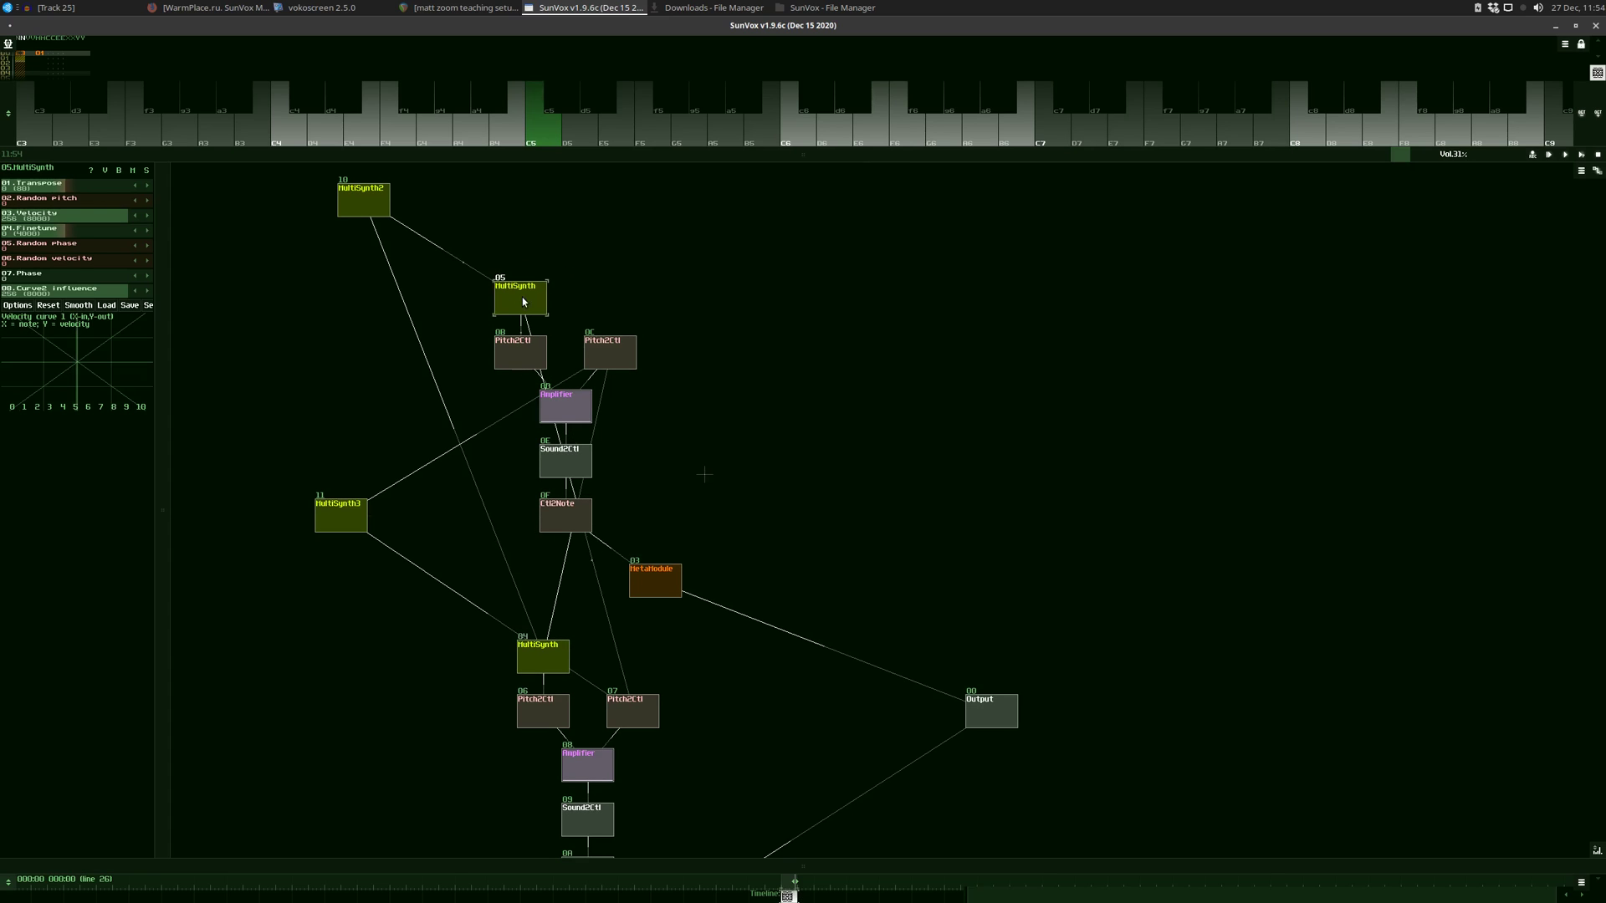
left_click(517, 350)
left_click_drag(610, 357, 596, 361)
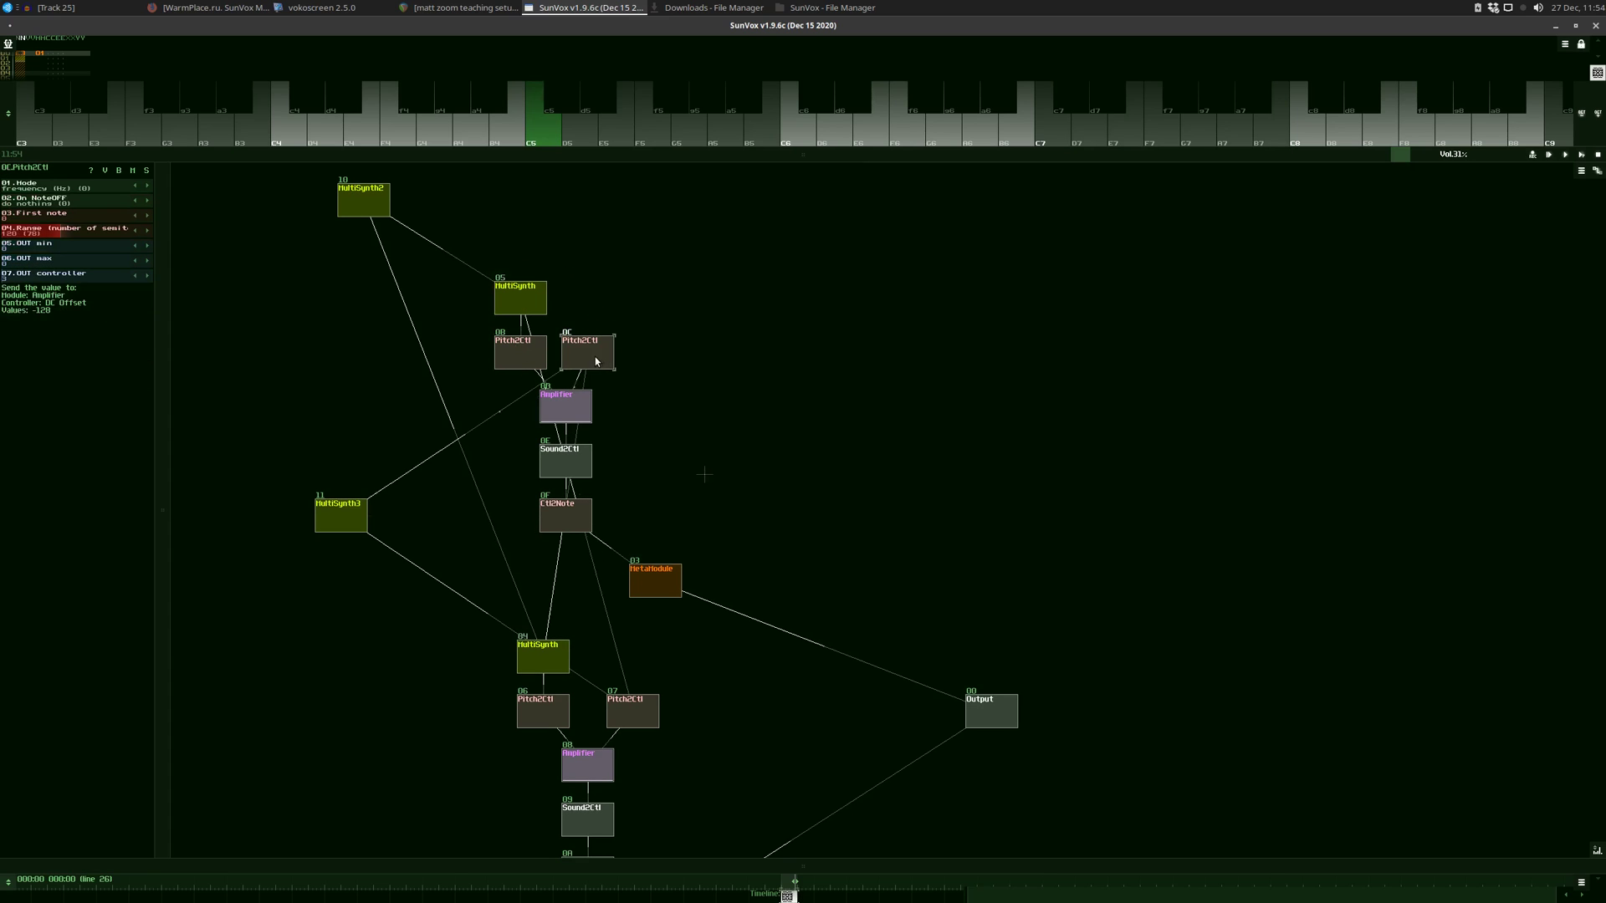
Step: Examine the controller settings of Amplifier 0D
left_click(576, 407)
scroll(649, 350, "down", 2)
mouse_move(574, 319)
left_mouse_down()
mouse_move(552, 320)
mouse_move(575, 320)
left_mouse_up()
left_click_drag(677, 376, 684, 303)
left_click(629, 241)
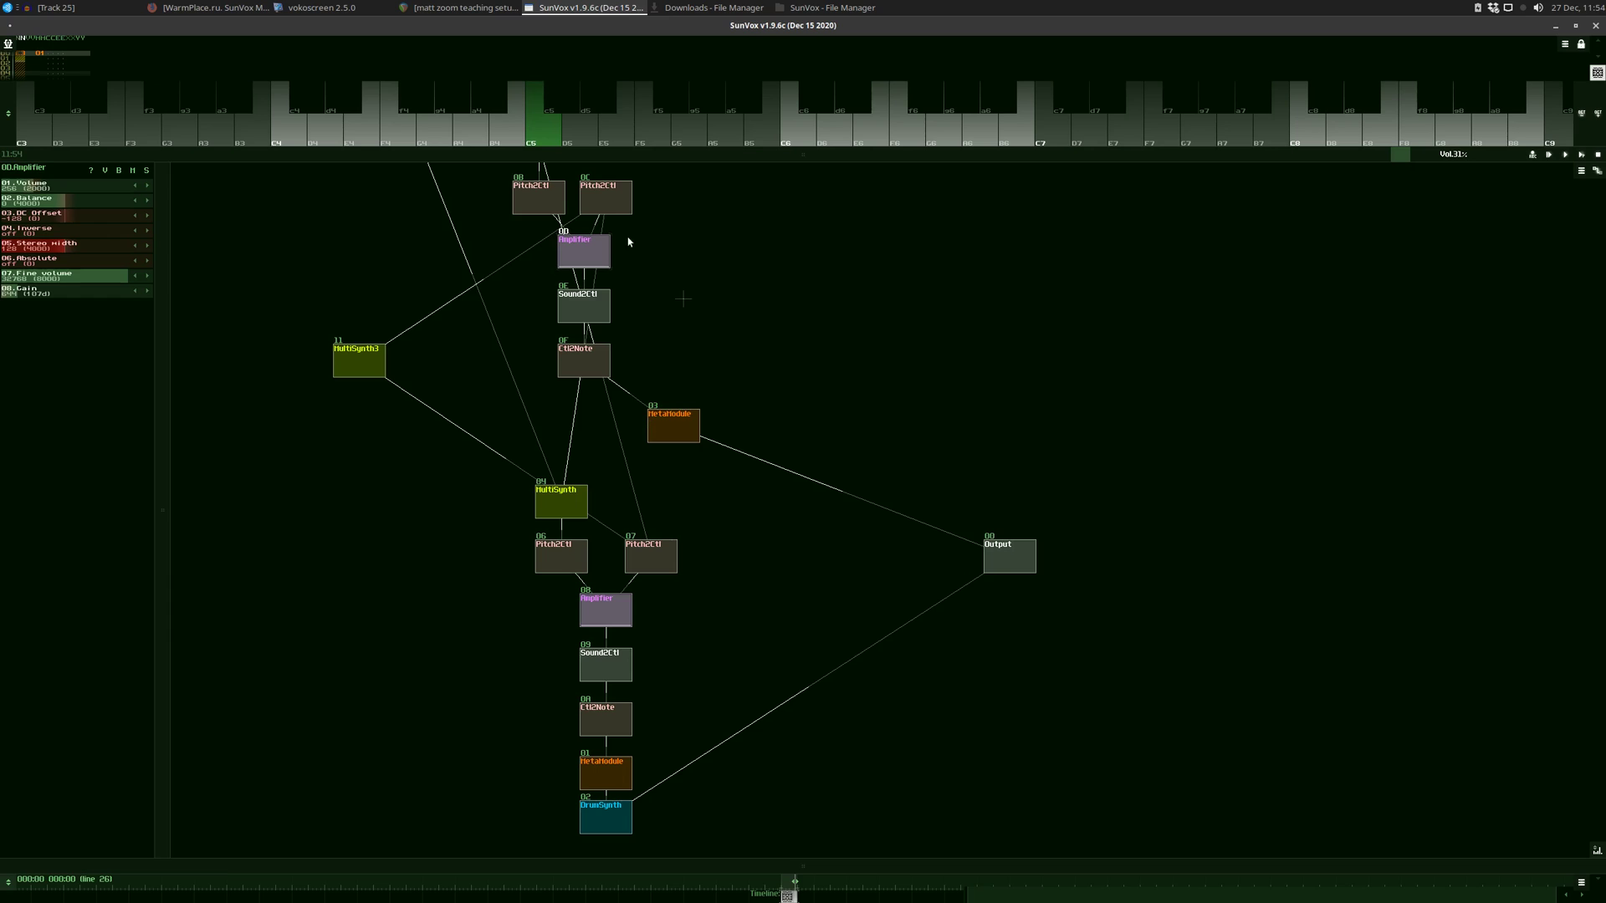
Step: Move MetaModule 03 closer to the lower right corner of Ctl2Note 0F, and select DrumSynth 02
left_click_drag(694, 441, 653, 409)
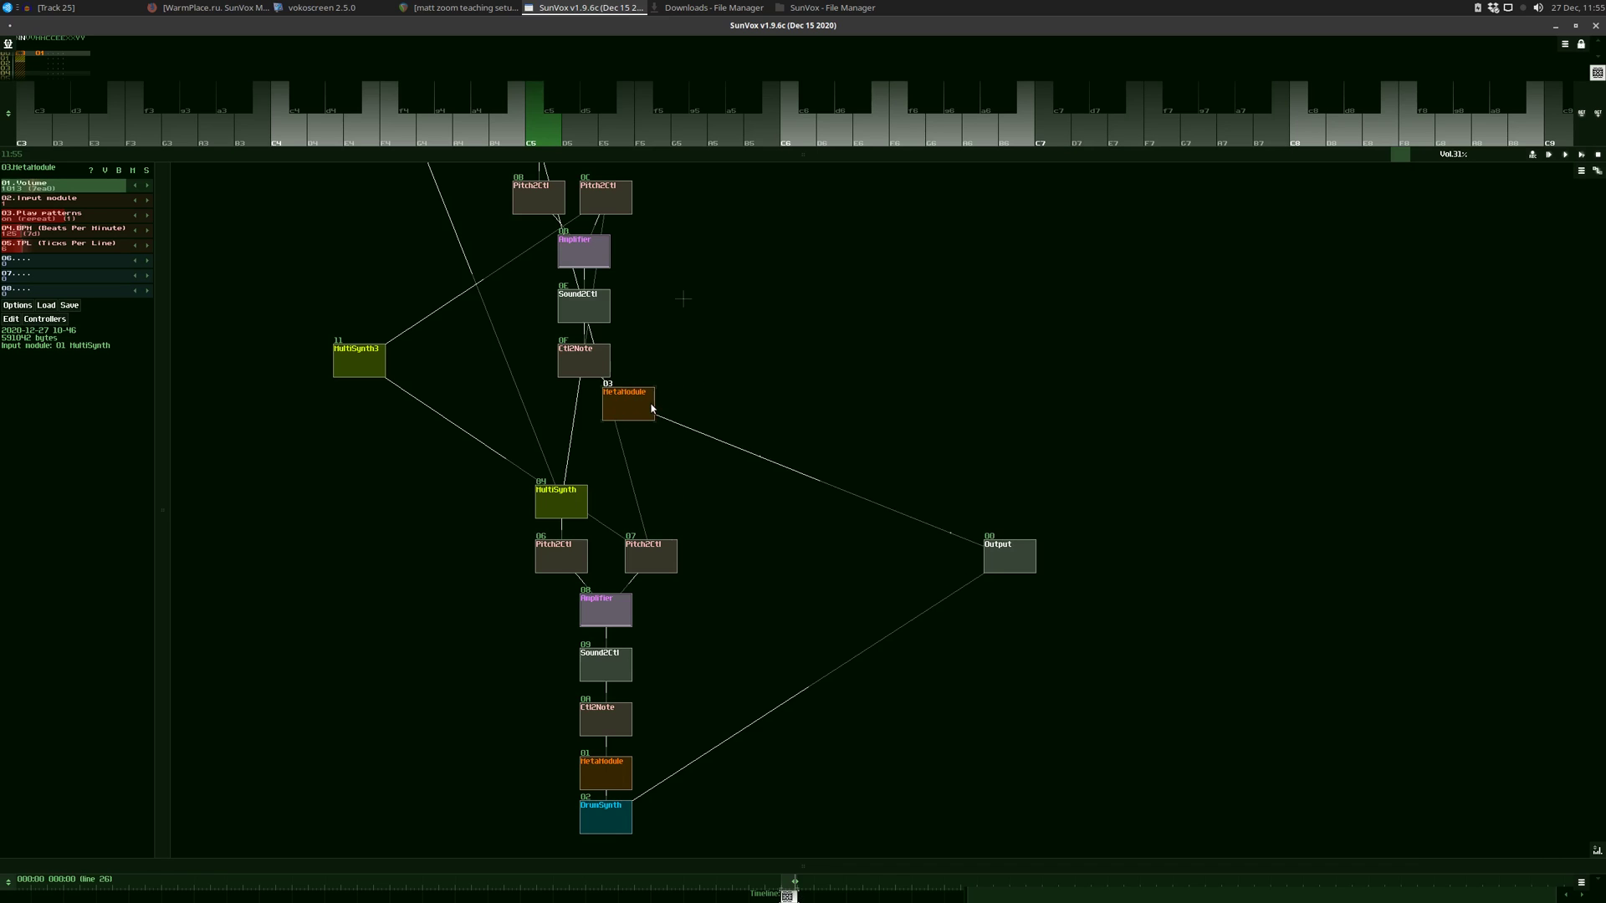
left_click(624, 824)
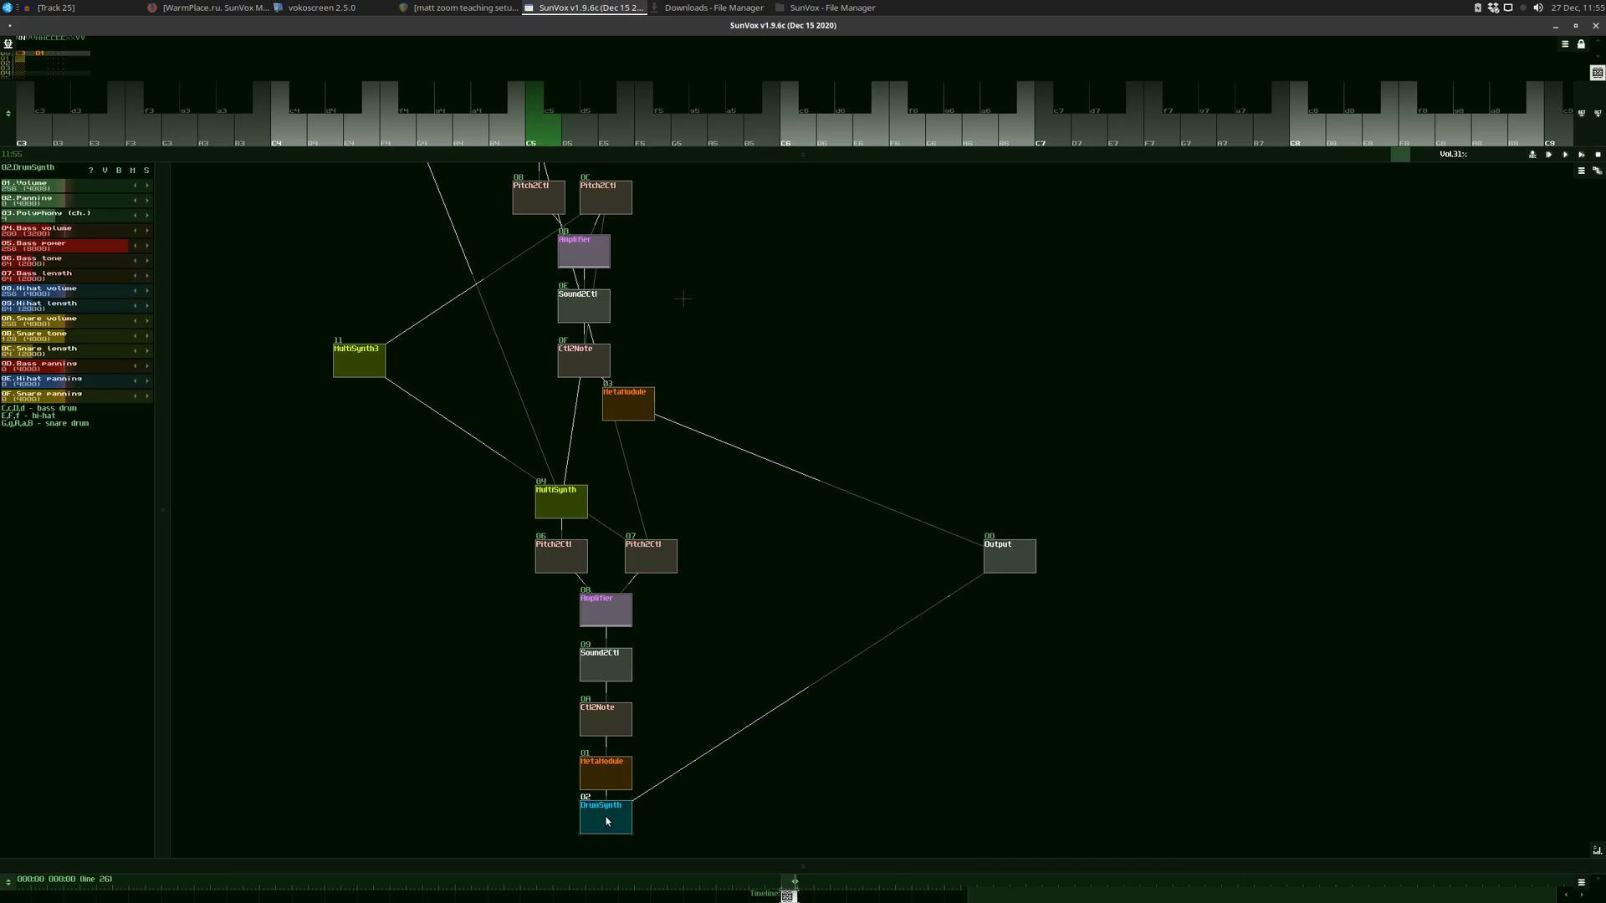
left_click_drag(731, 588, 758, 554)
left_click_drag(651, 369, 690, 381)
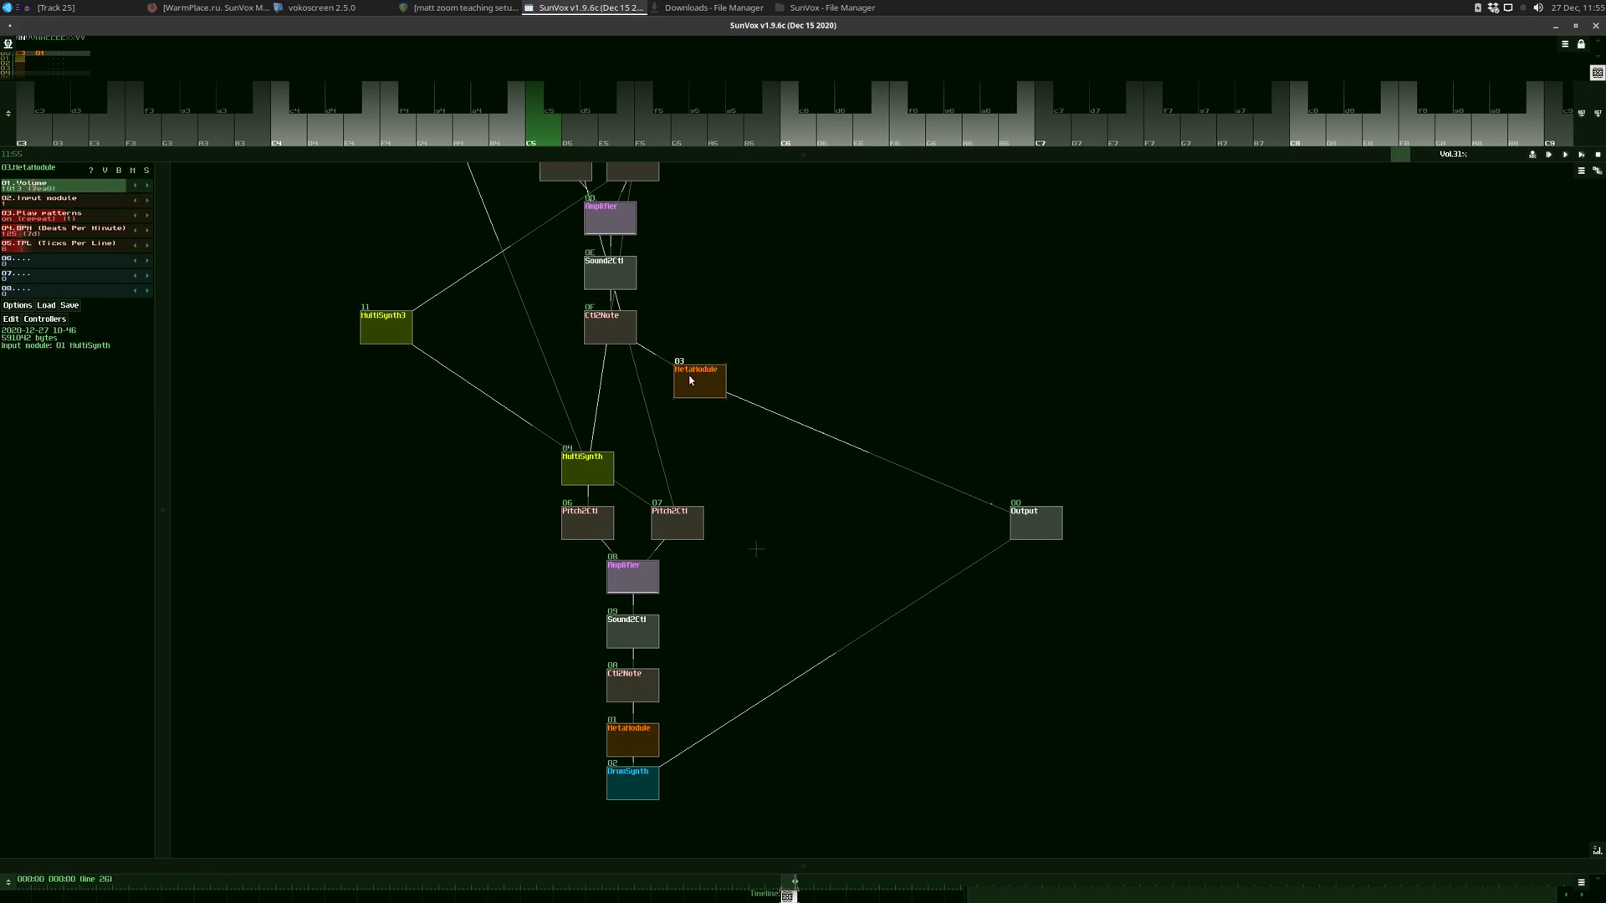
key("ctrl+z")
left_click(681, 366)
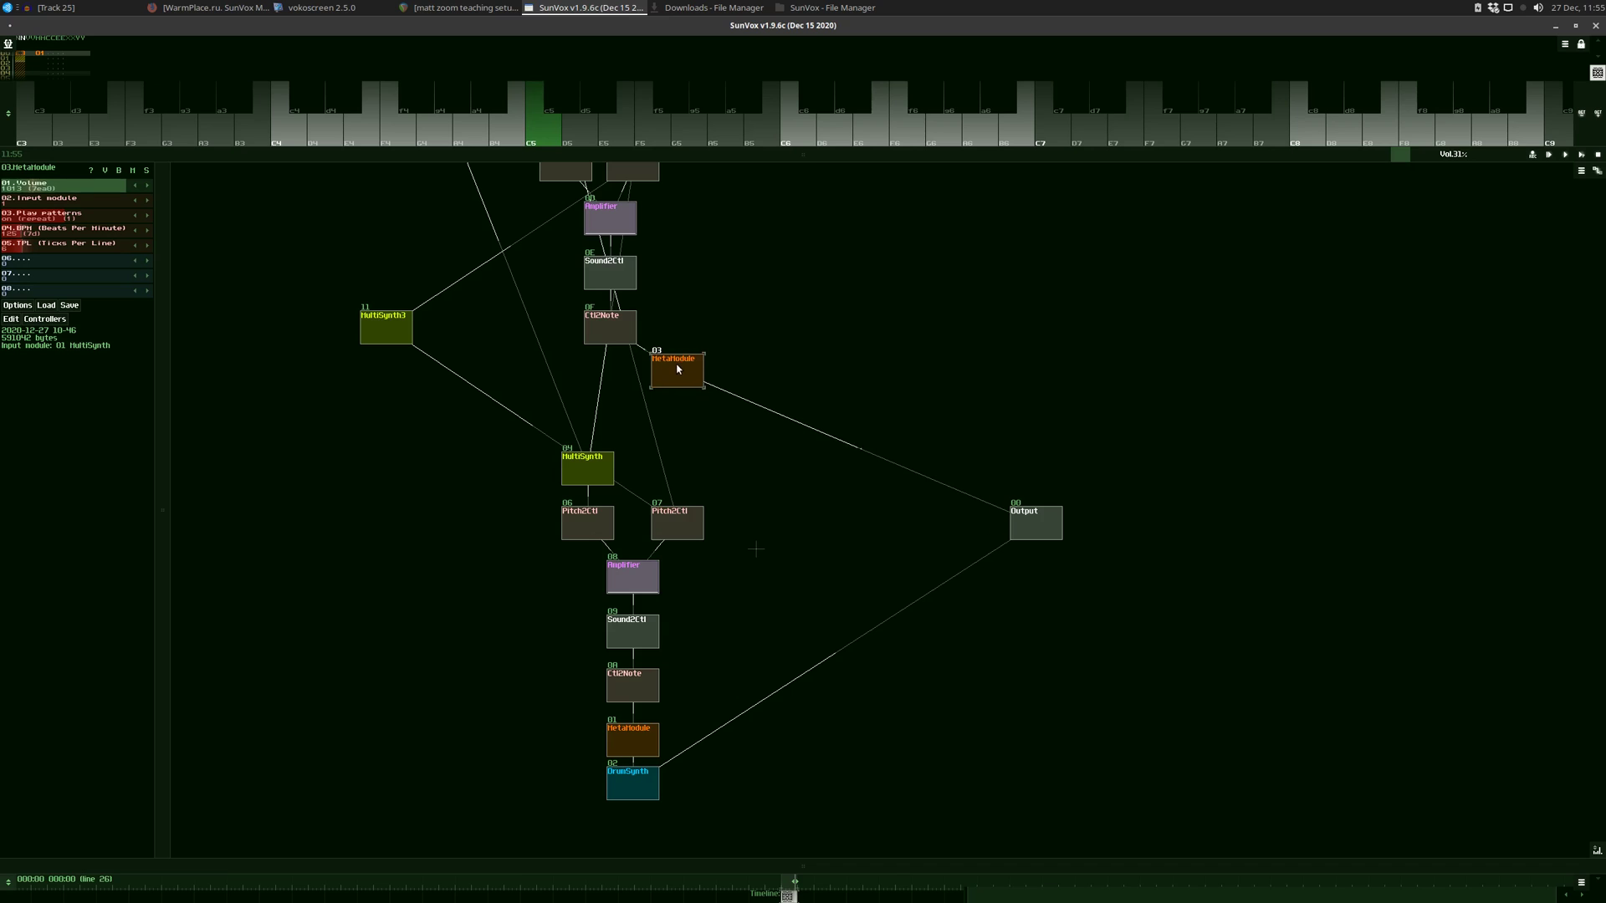
left_click(631, 788)
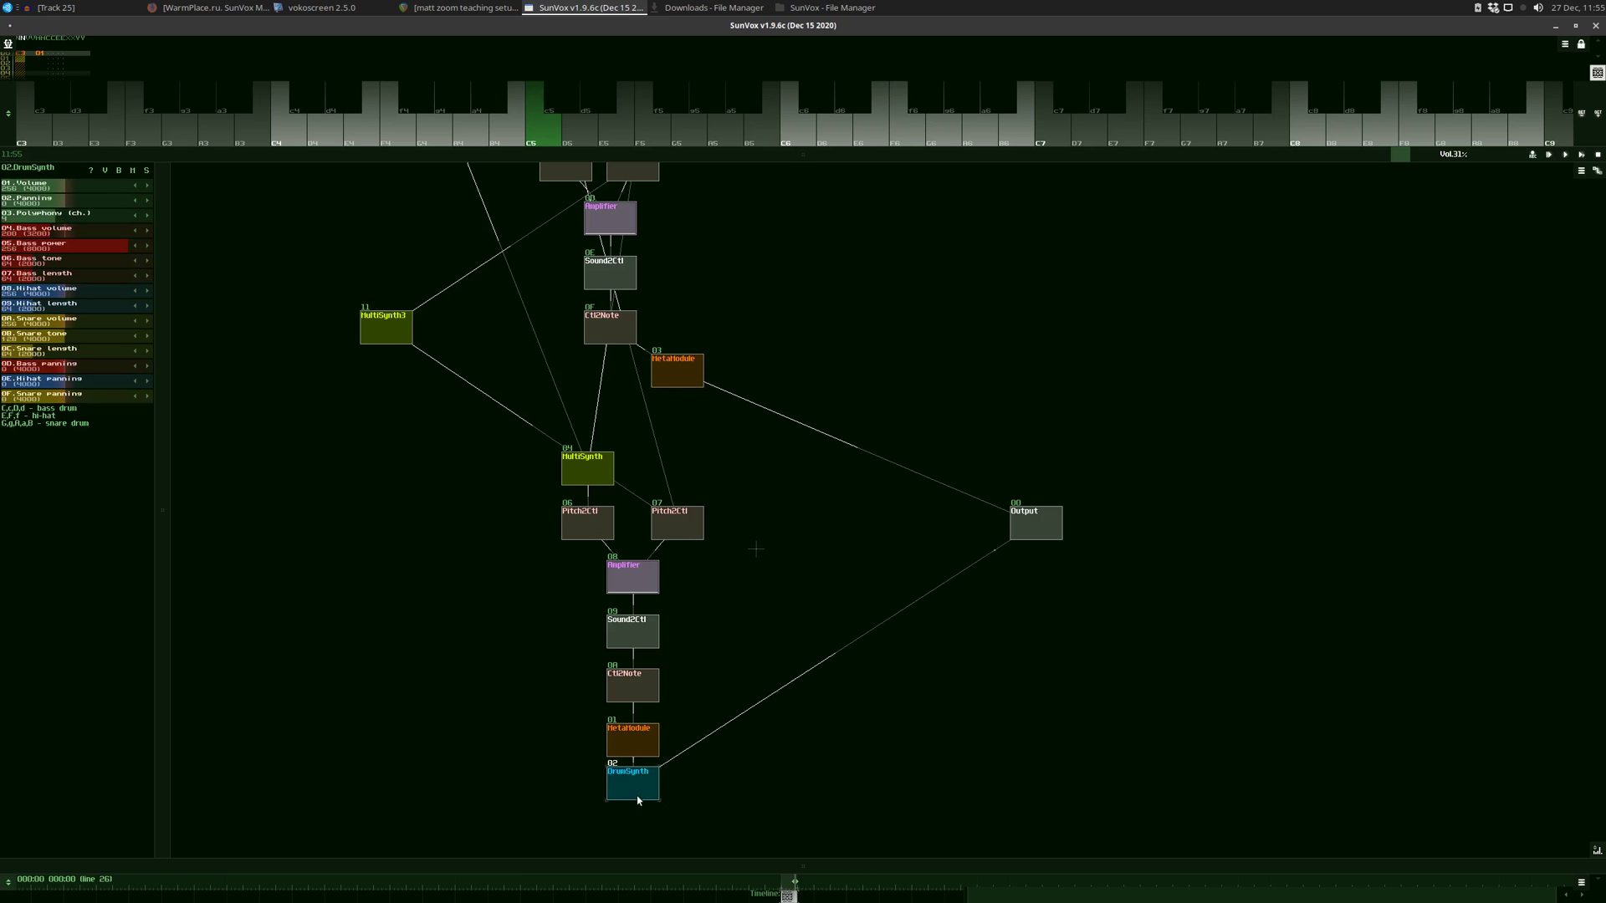
Step: Raise MultiSynth 05 above its Pitch2Ctl modules and shift Pitch2Ctl 0B left, away from Pitch2Ctl 0C
left_click_drag(775, 501, 782, 550)
left_click_drag(846, 355, 834, 428)
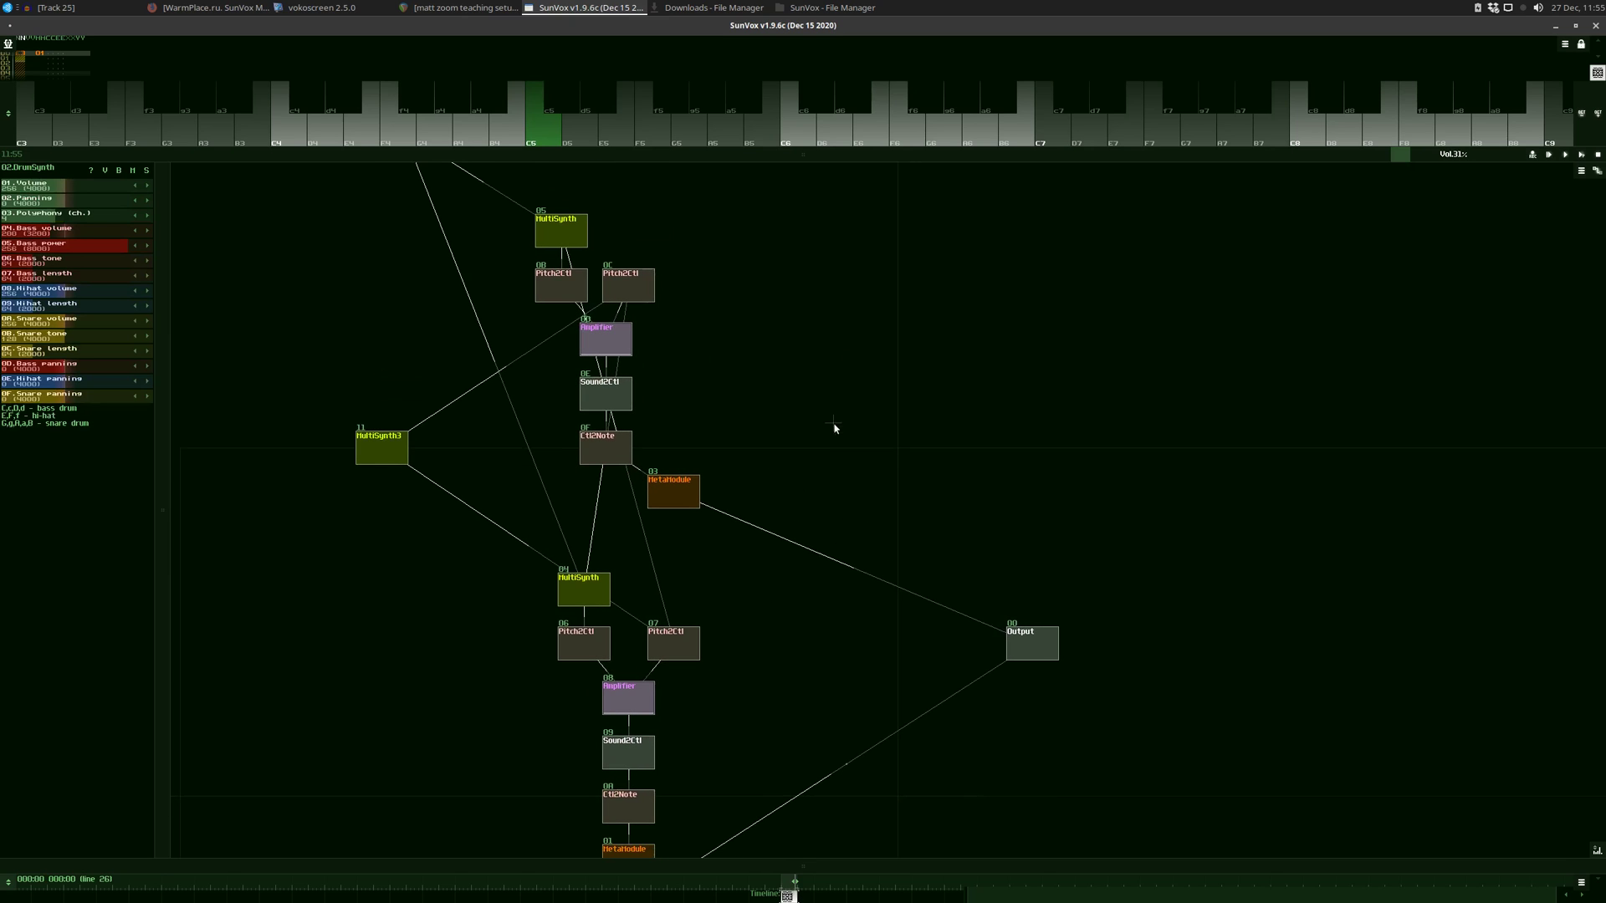
left_click(578, 587)
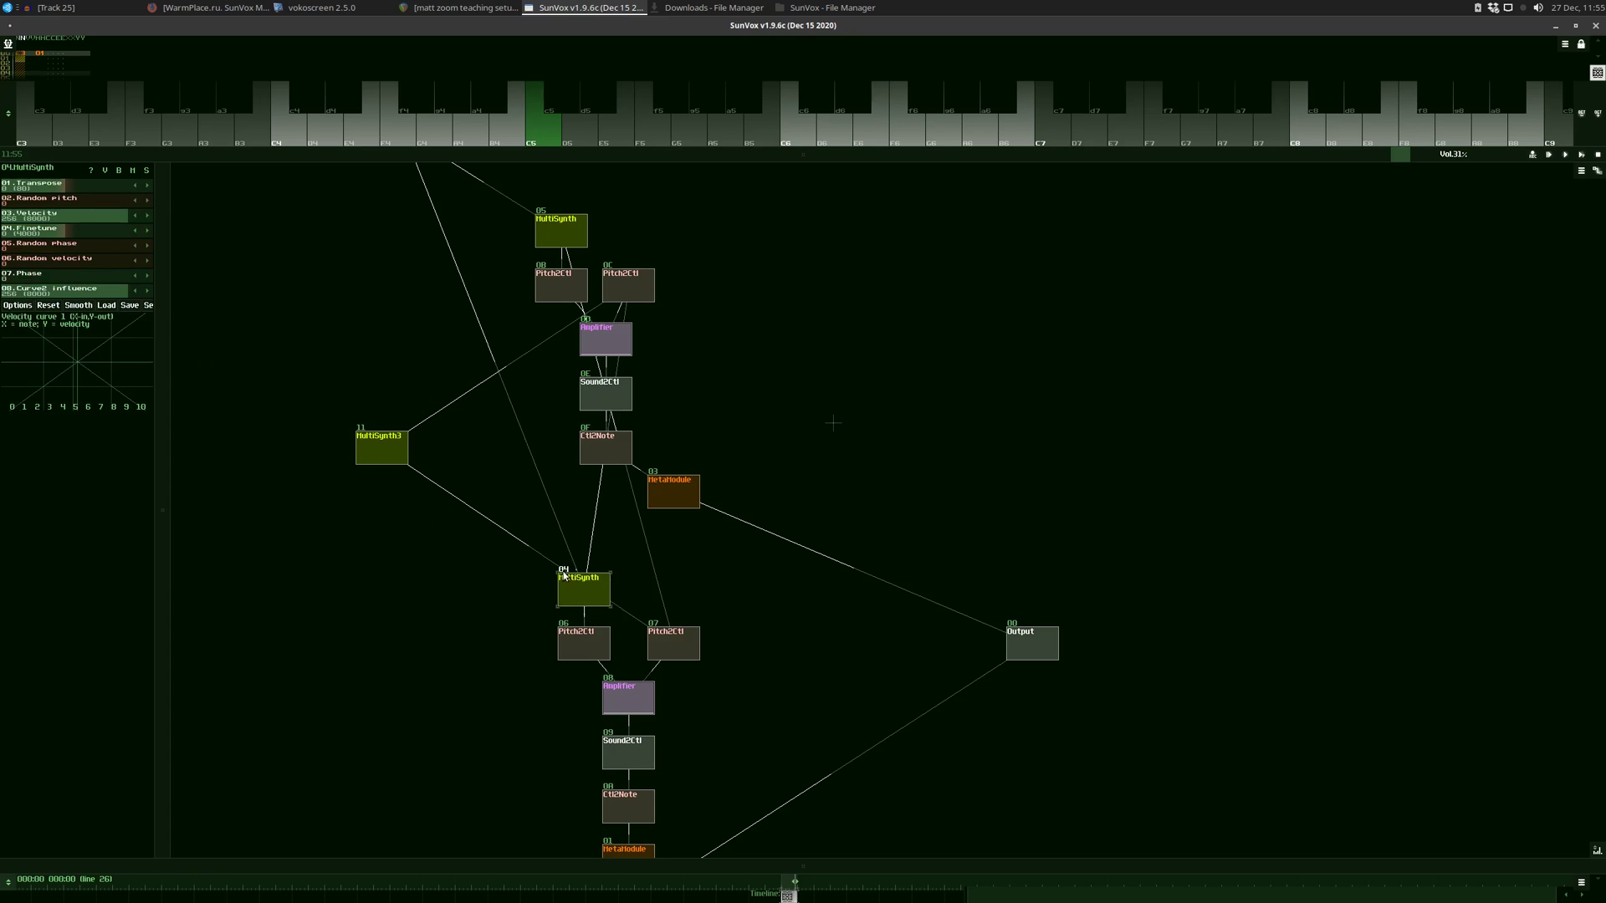
mouse_move(590, 593)
left_mouse_down()
mouse_move(573, 589)
mouse_move(590, 578)
mouse_move(585, 594)
left_mouse_up()
left_click(560, 228)
mouse_move(570, 242)
left_mouse_down()
mouse_move(614, 239)
mouse_move(569, 233)
mouse_move(571, 219)
left_mouse_up()
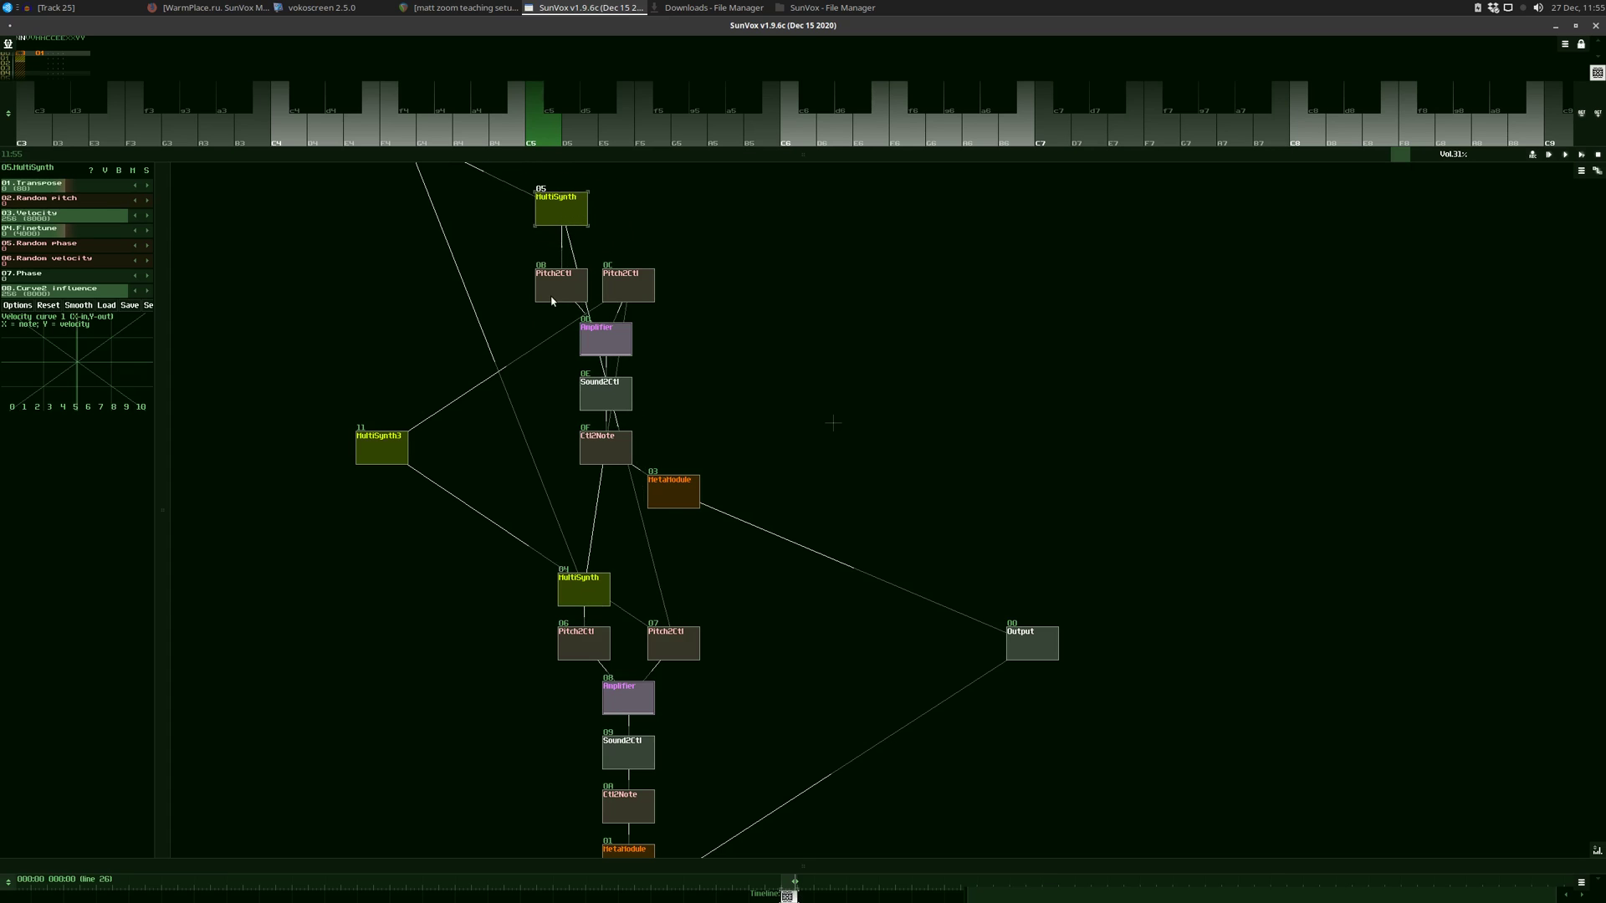
left_click_drag(552, 302, 541, 290)
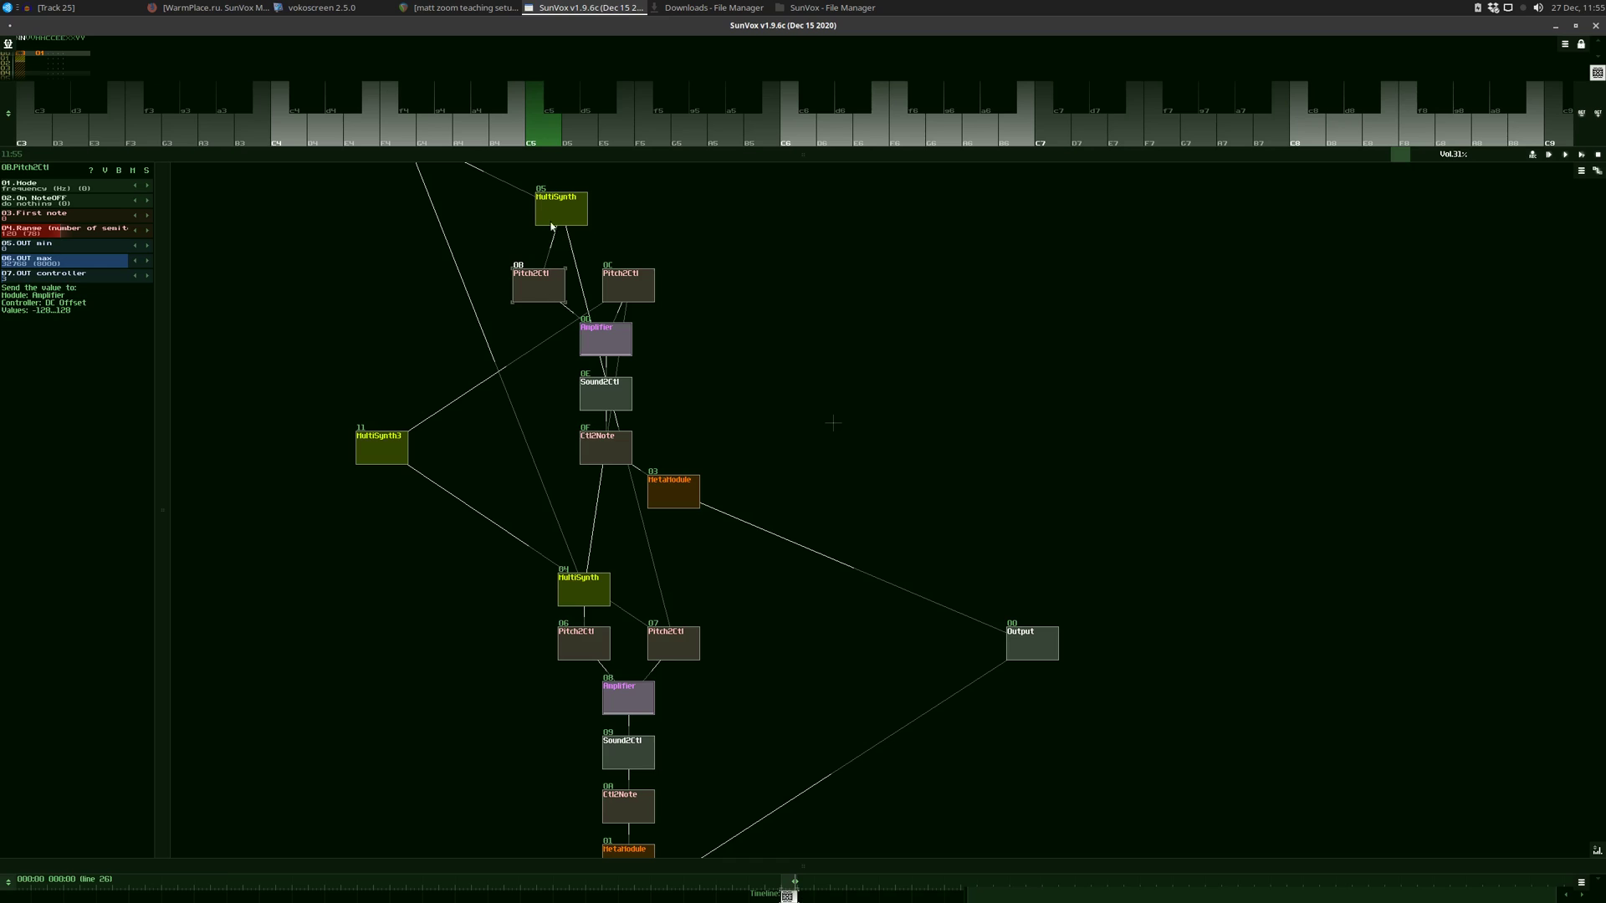
left_click_drag(542, 290, 525, 291)
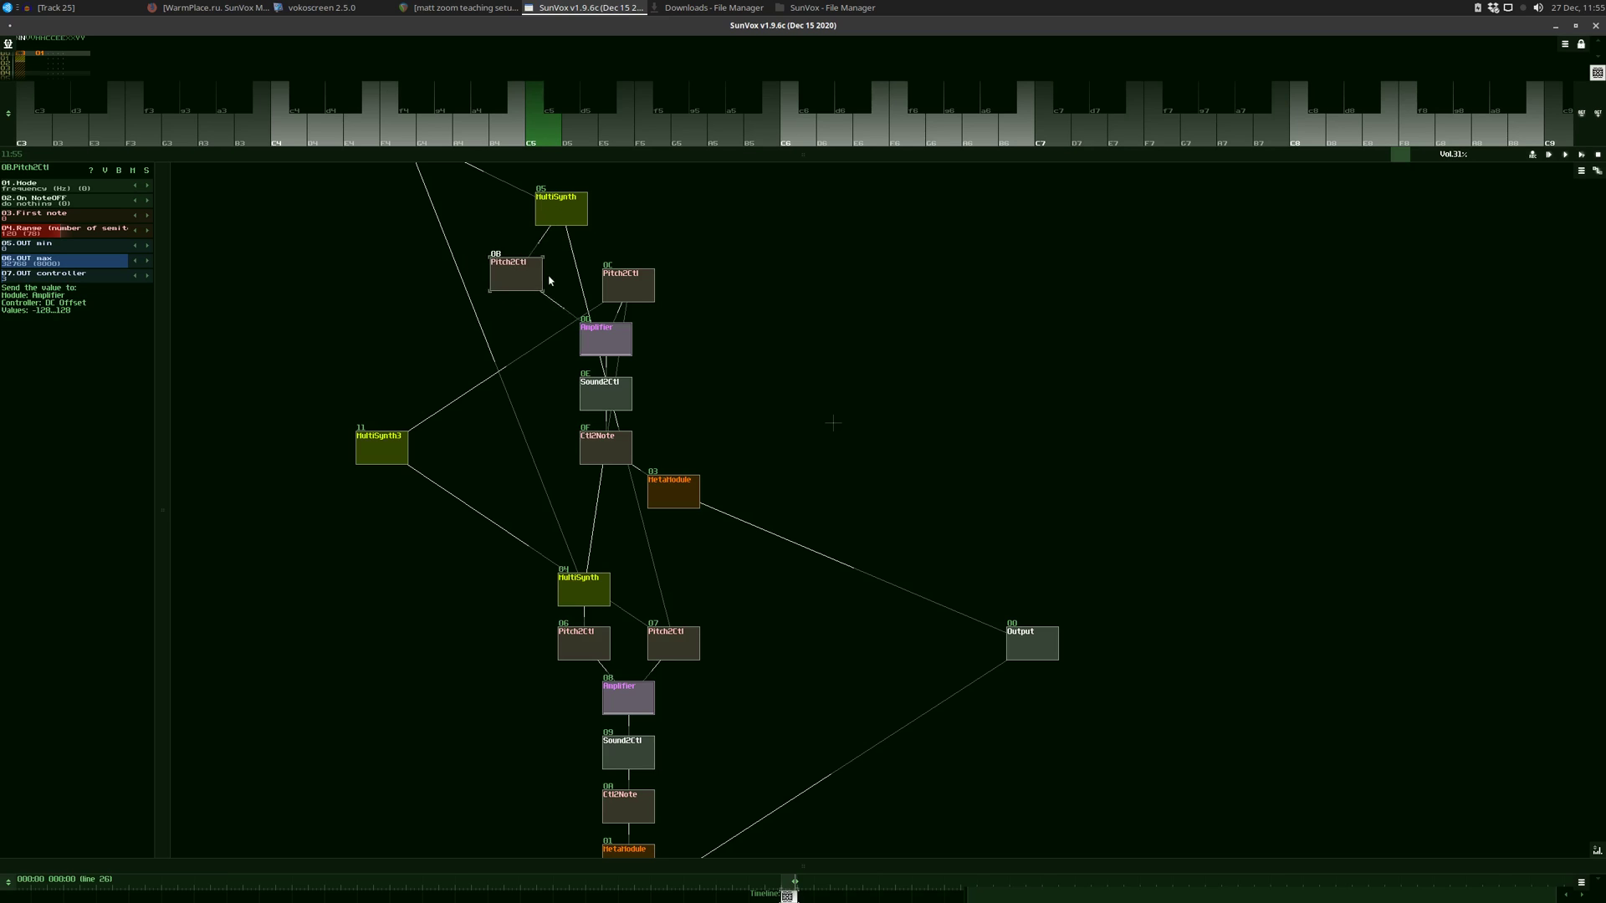
left_click_drag(543, 291, 566, 291)
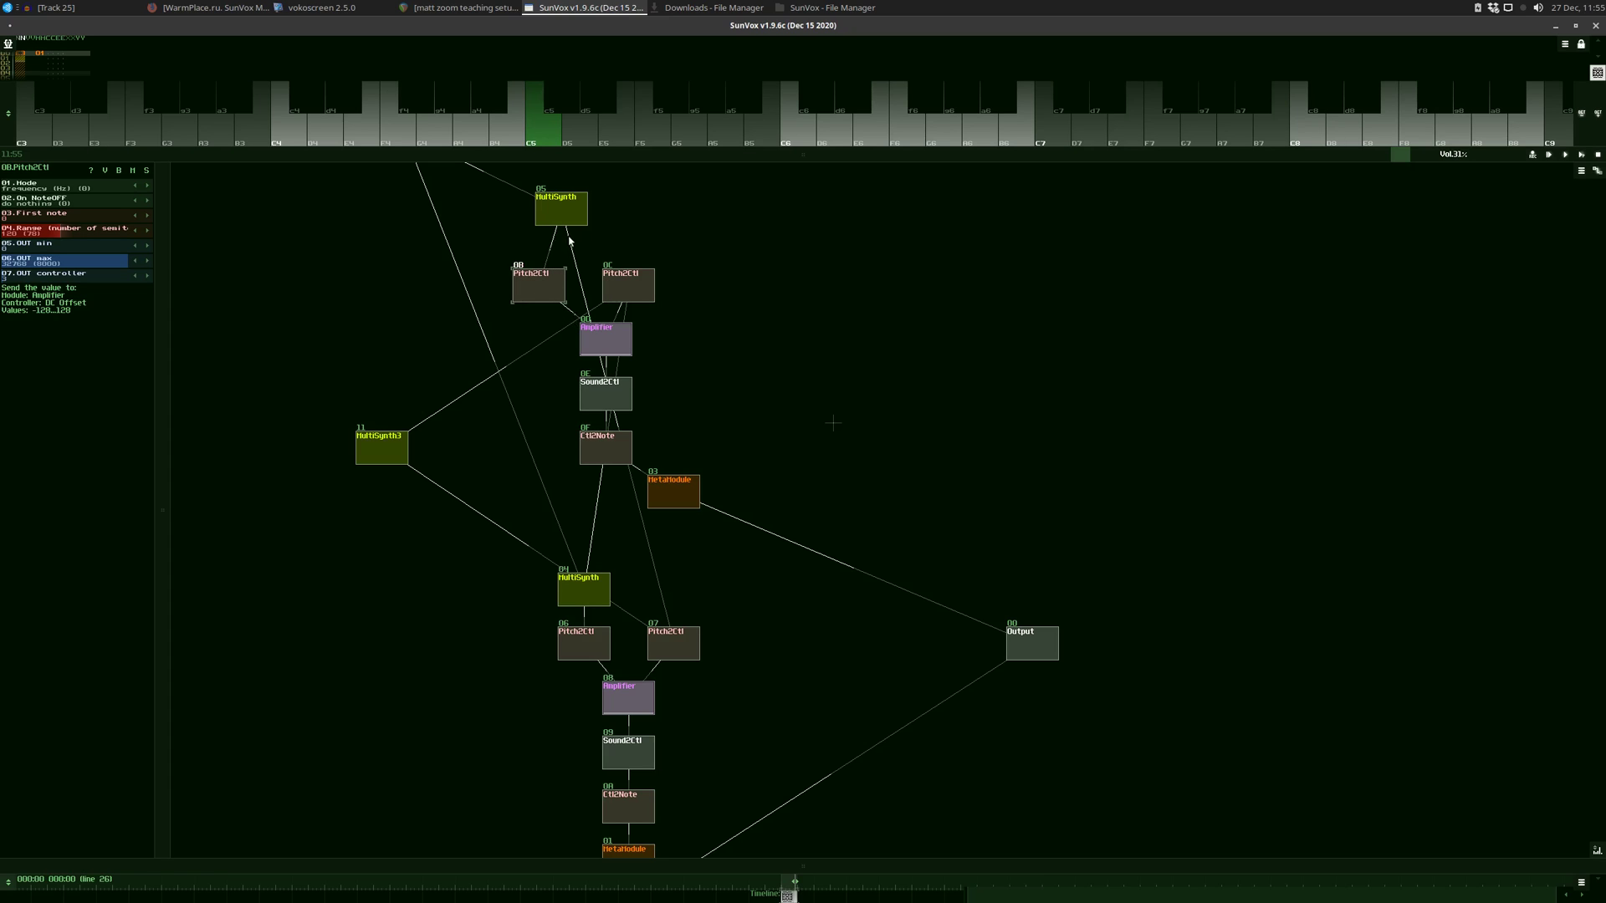
Step: Raise Pitch2Ctl 06 and 07, Amplifier 08 and MultiSynth 04 slightly, with MultiSynth 04 also offset to the left
left_click(688, 621)
mouse_move(689, 620)
left_mouse_down()
mouse_move(706, 627)
mouse_move(679, 649)
left_mouse_up()
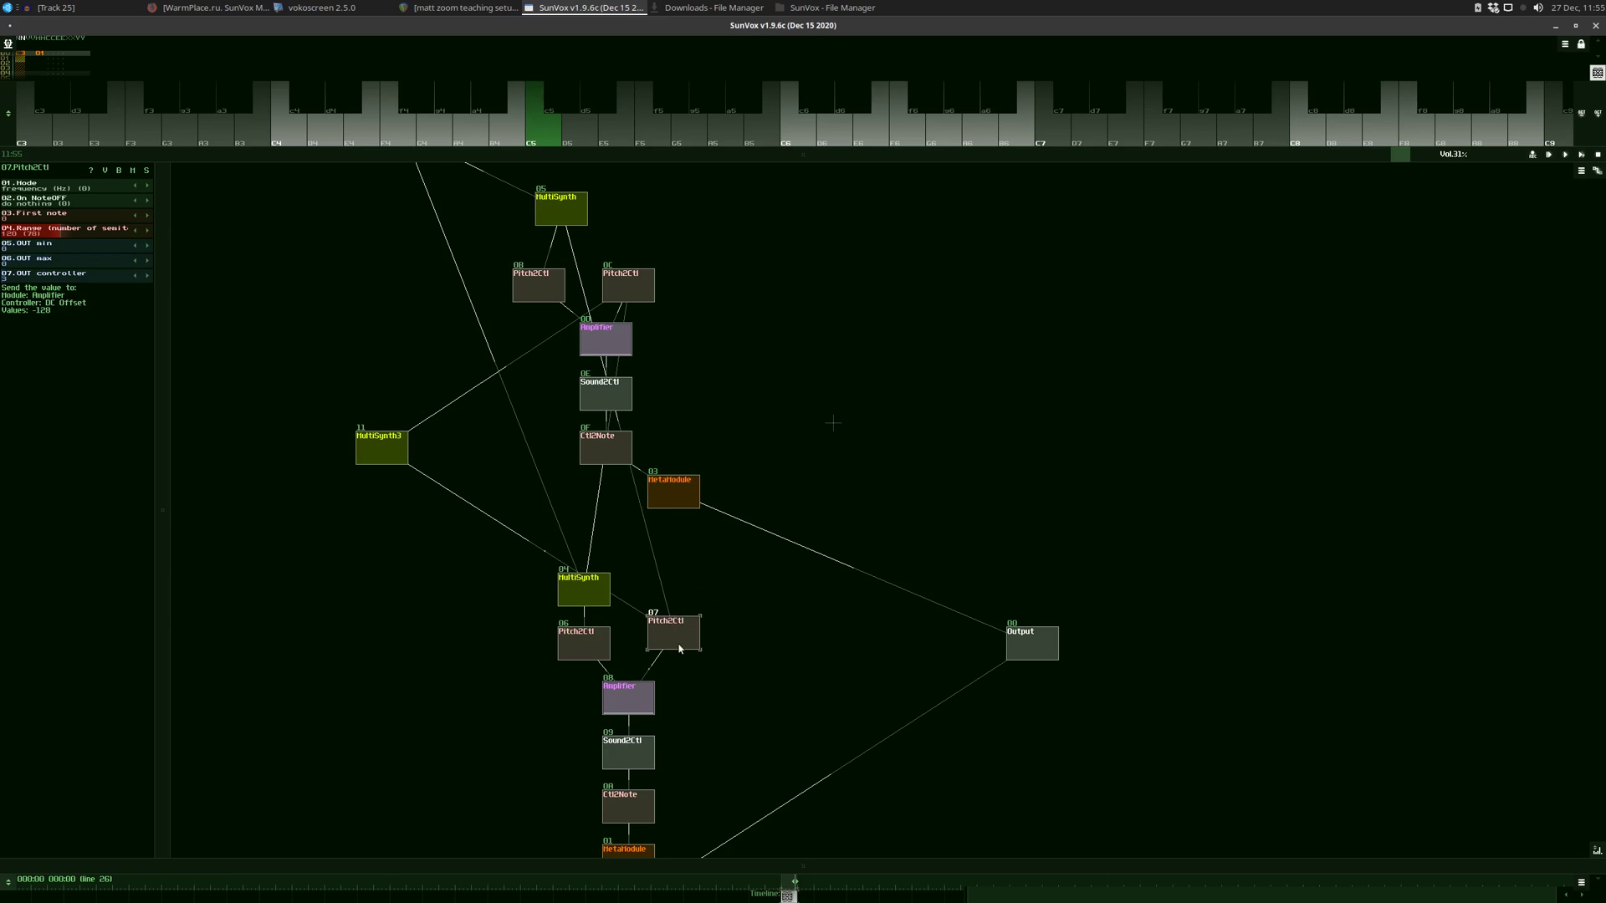
left_click_drag(635, 699, 649, 707)
left_click_drag(586, 578, 589, 568)
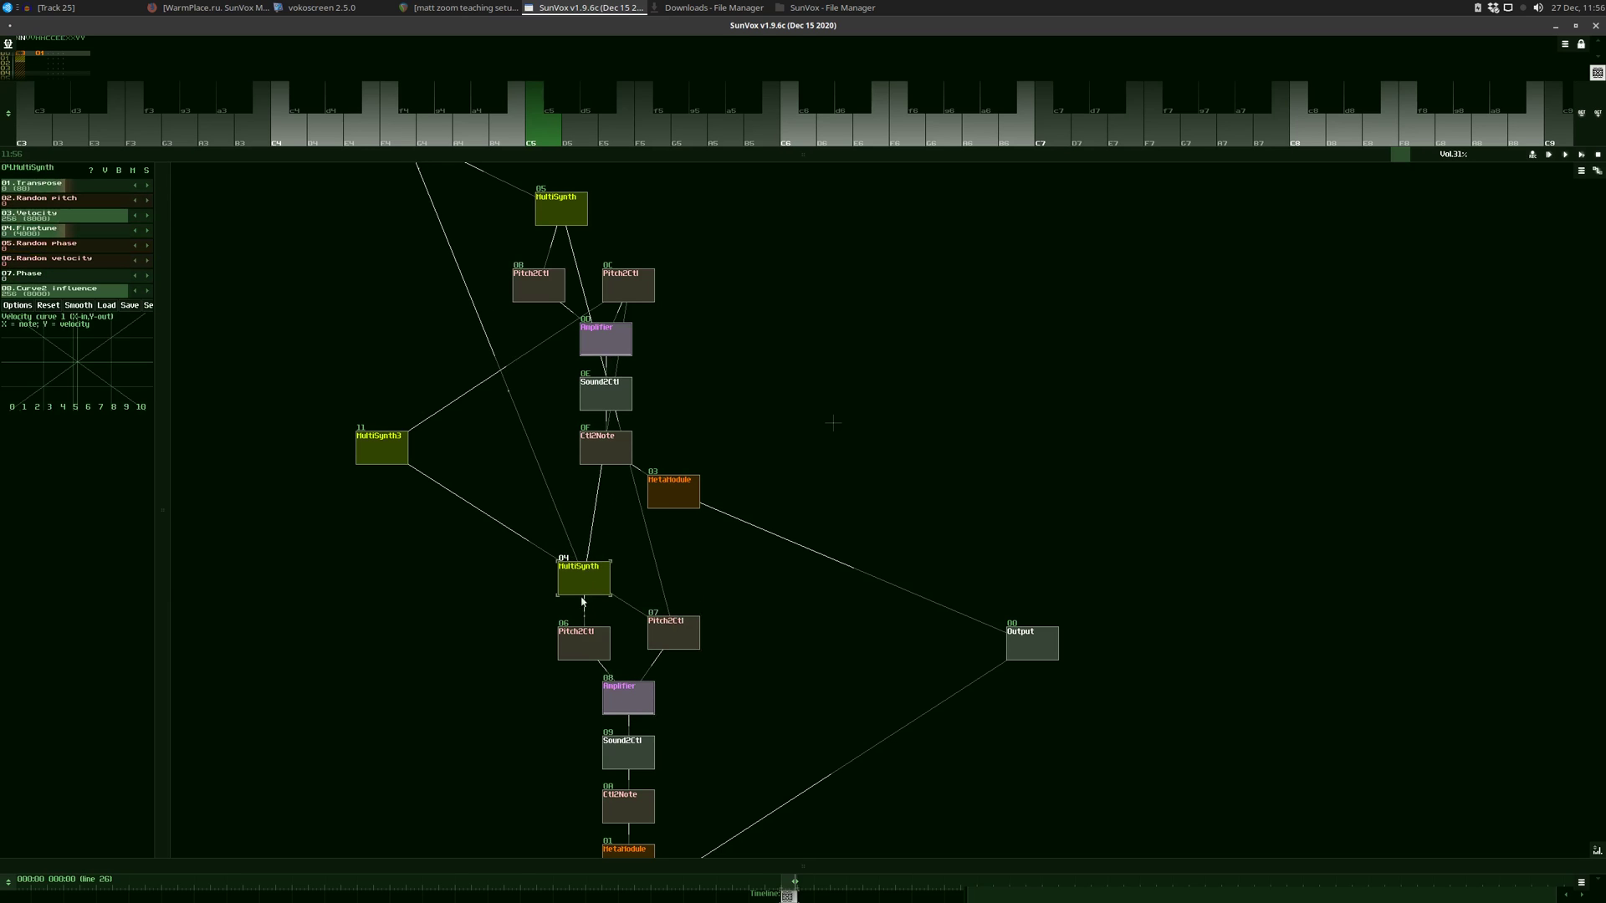
left_click_drag(590, 642, 580, 634)
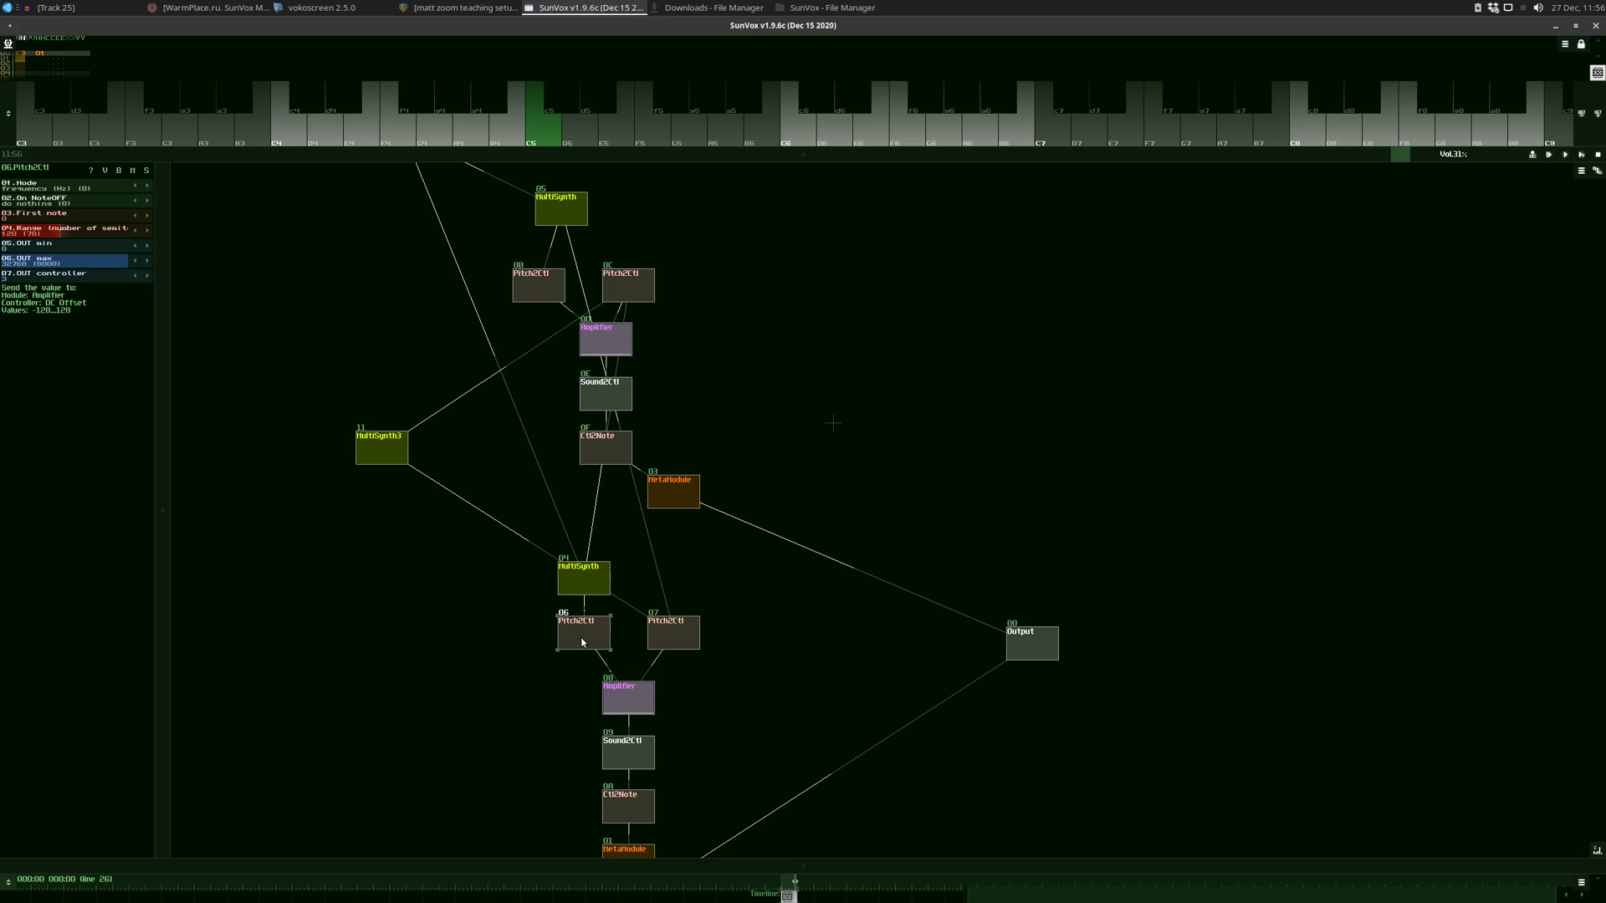
left_click_drag(628, 699, 628, 688)
mouse_move(604, 577)
left_mouse_down()
mouse_move(568, 576)
mouse_move(591, 576)
left_mouse_up()
Step: Examine the controller settings of Pitch2Ctl 0C and Sound2Ctl 0E
mouse_move(647, 285)
left_mouse_down()
mouse_move(672, 285)
mouse_move(647, 285)
mouse_move(669, 266)
mouse_move(652, 286)
left_mouse_up()
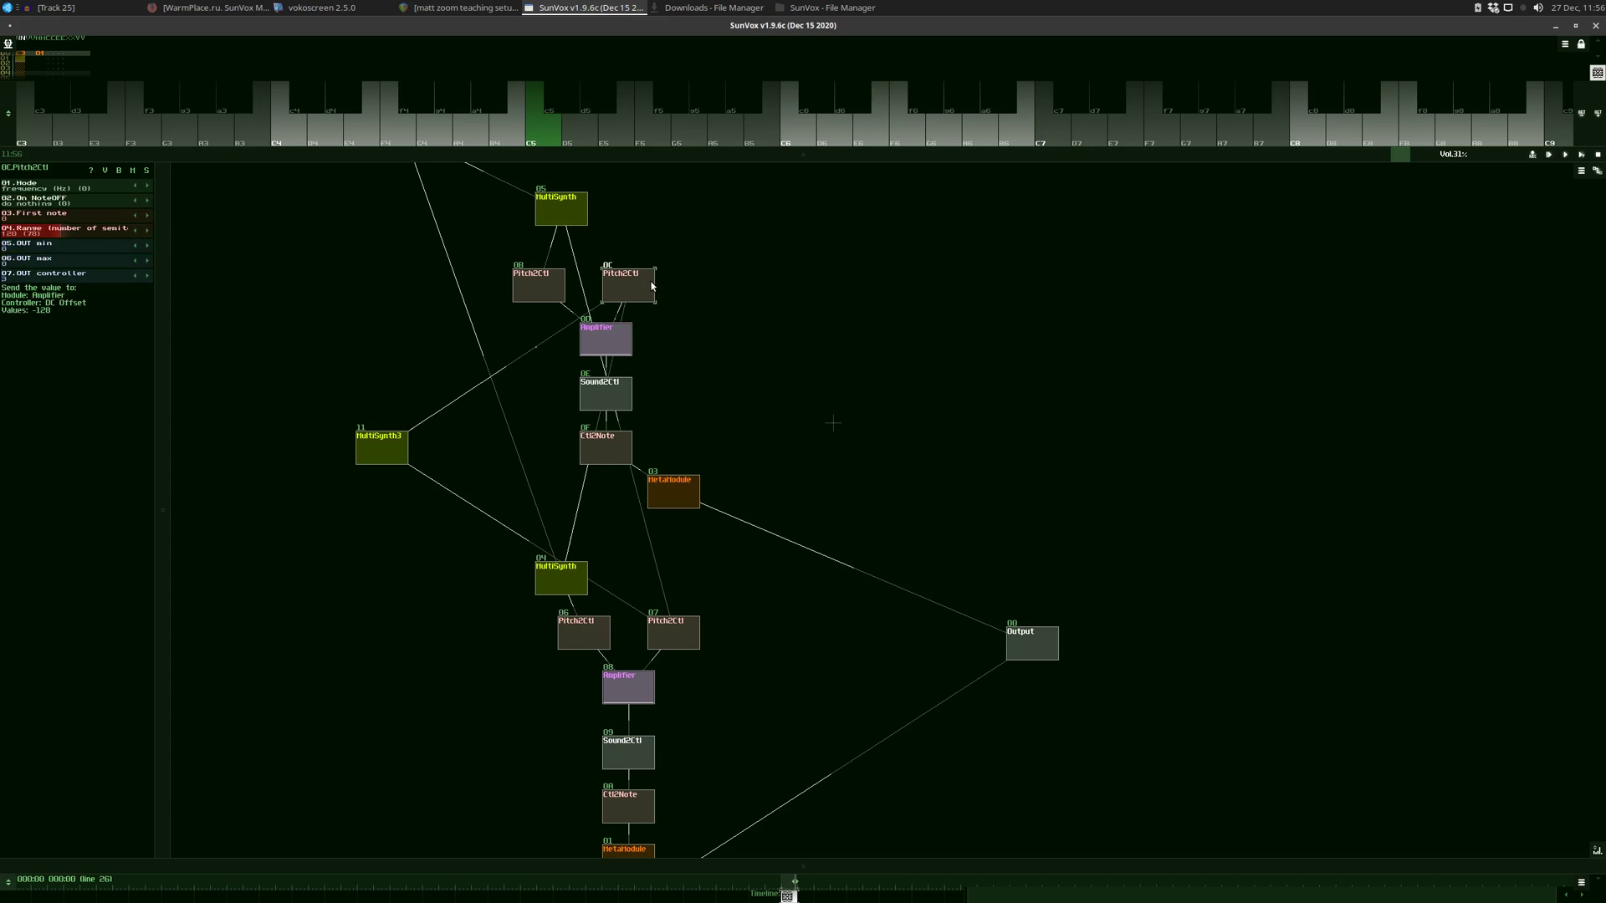
left_click(604, 400)
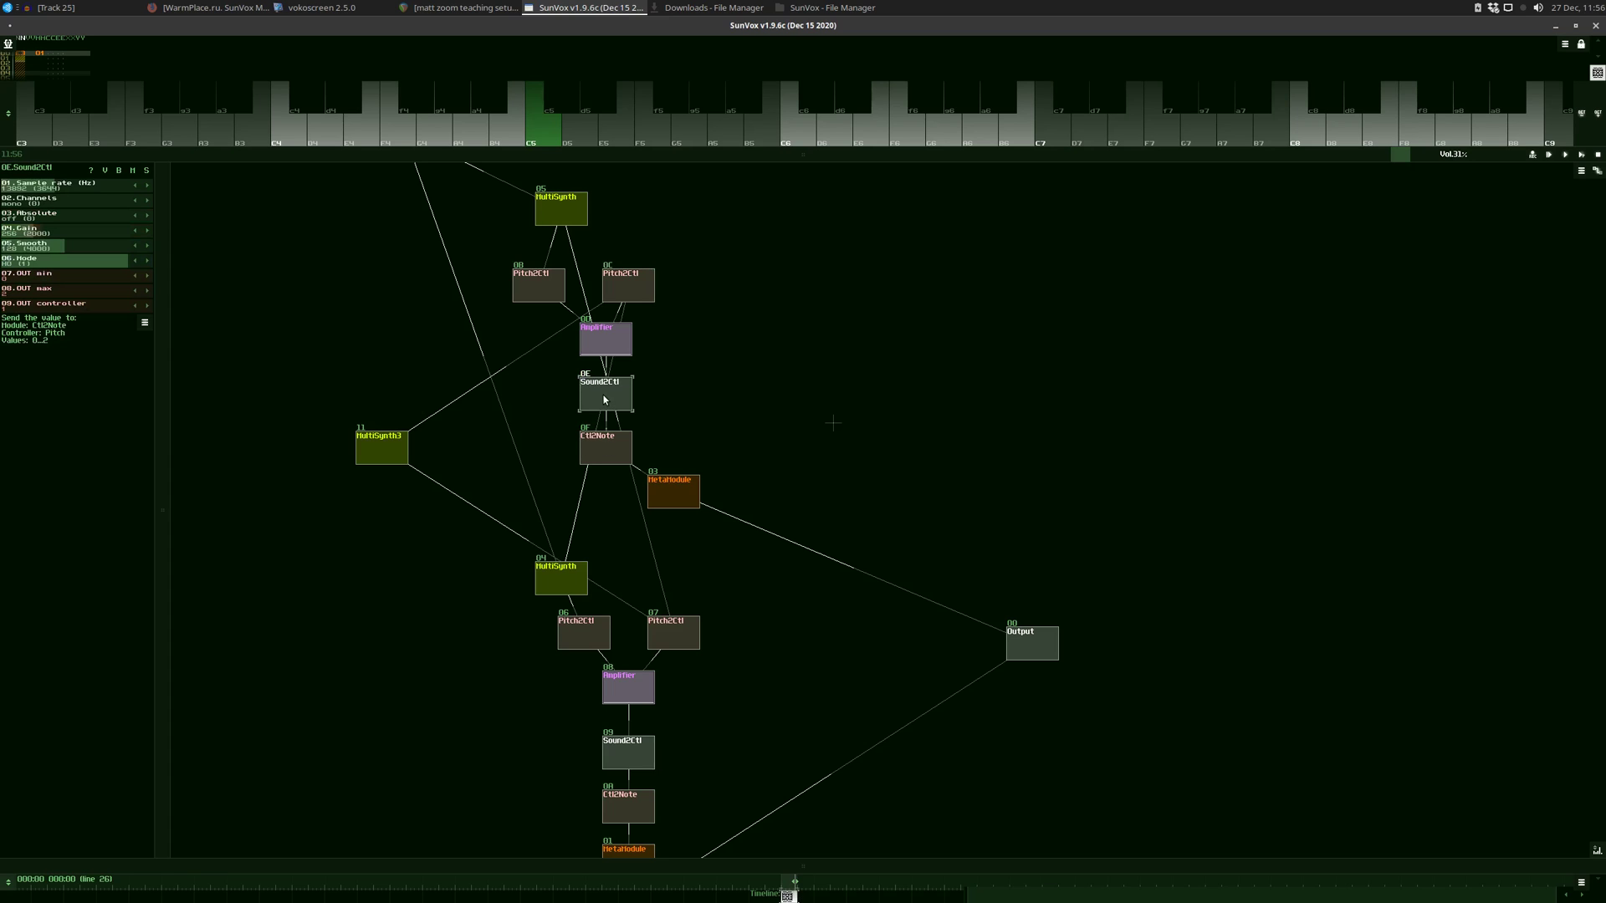
mouse_move(604, 400)
left_mouse_down()
mouse_move(670, 398)
mouse_move(584, 400)
mouse_move(634, 400)
mouse_move(613, 400)
left_mouse_up()
mouse_move(614, 399)
left_mouse_down()
mouse_move(582, 396)
mouse_move(613, 396)
left_mouse_up()
mouse_move(17, 221)
left_mouse_down()
mouse_move(59, 225)
mouse_move(10, 215)
left_mouse_up()
Step: Place MultiSynth 05 directly above Pitch2Ctl 0B, and move MultiSynth2 lower and farther left
left_click_drag(702, 369, 822, 429)
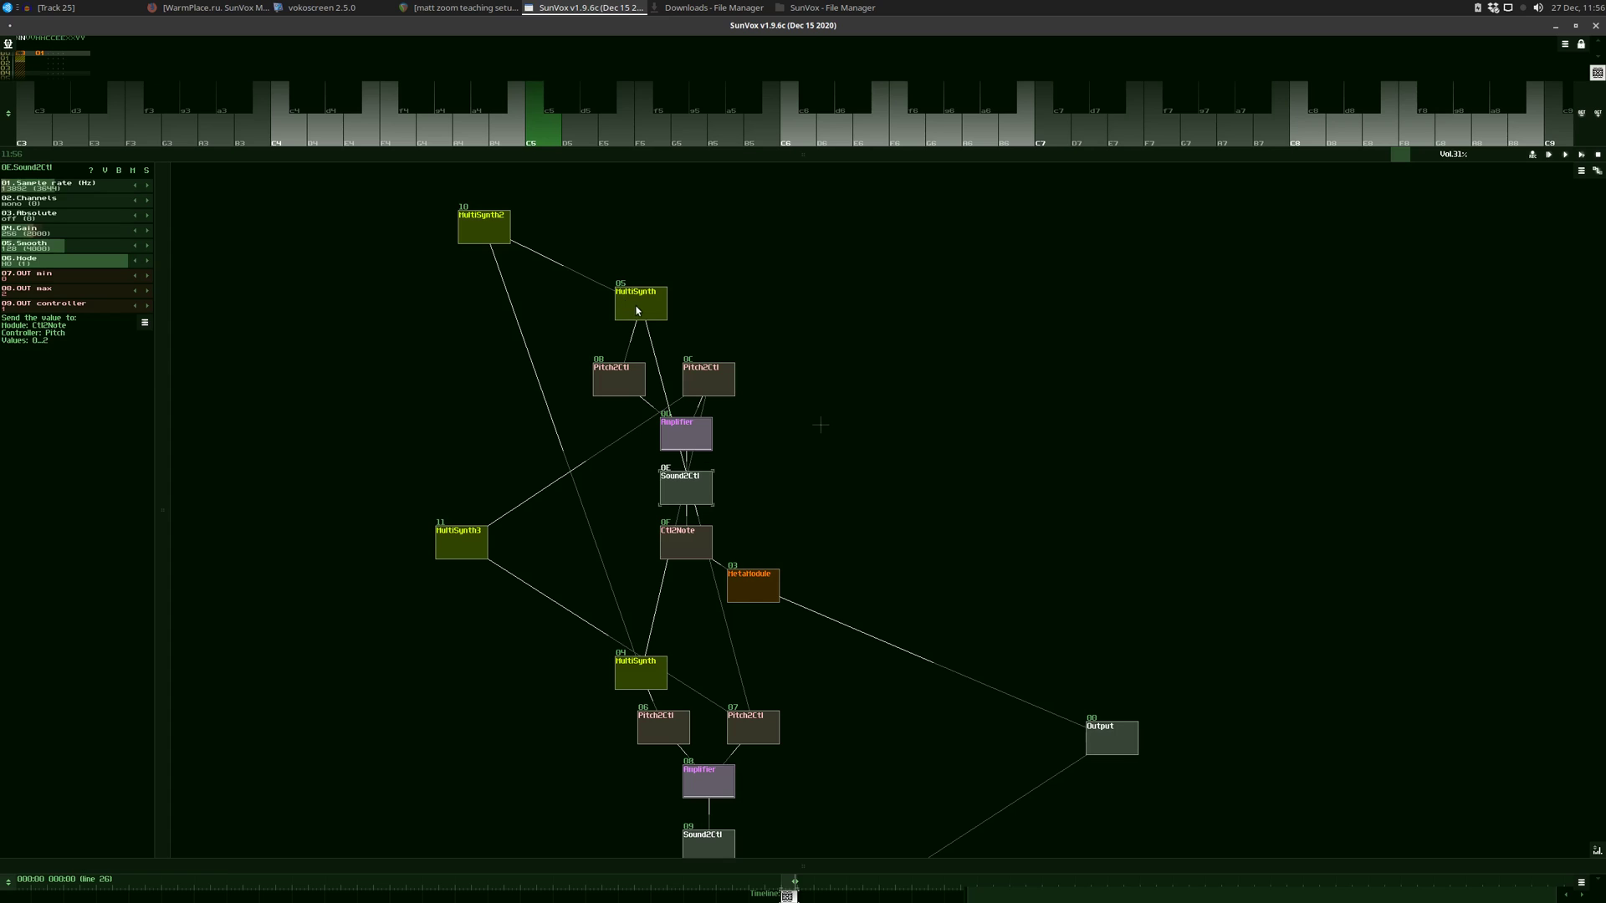
left_click_drag(636, 311, 622, 338)
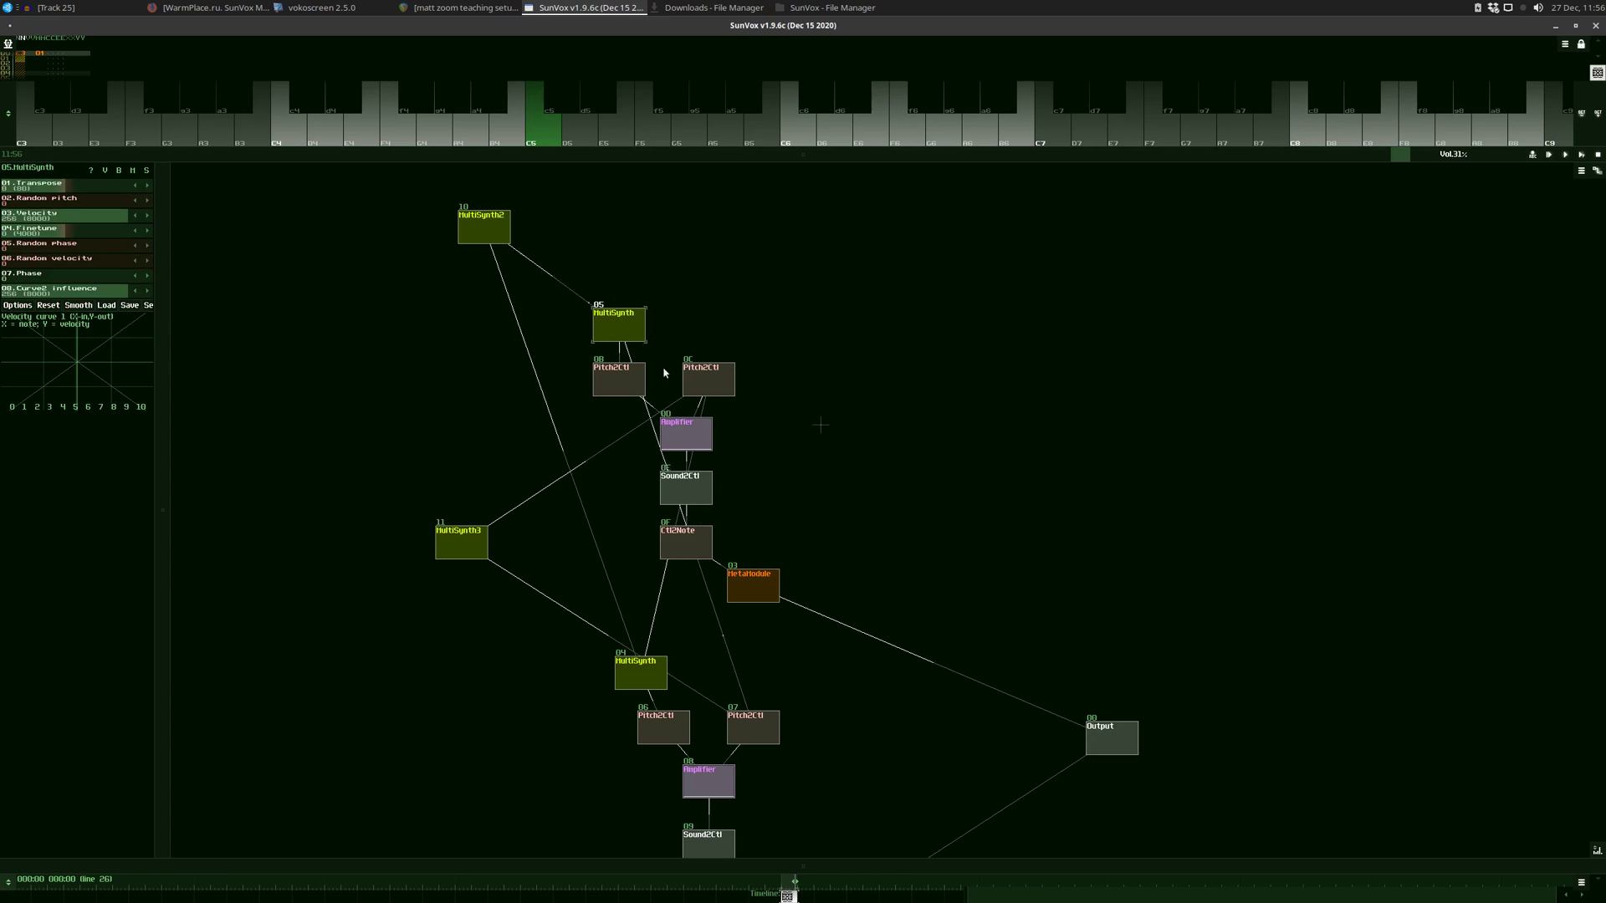
left_click_drag(494, 235, 447, 289)
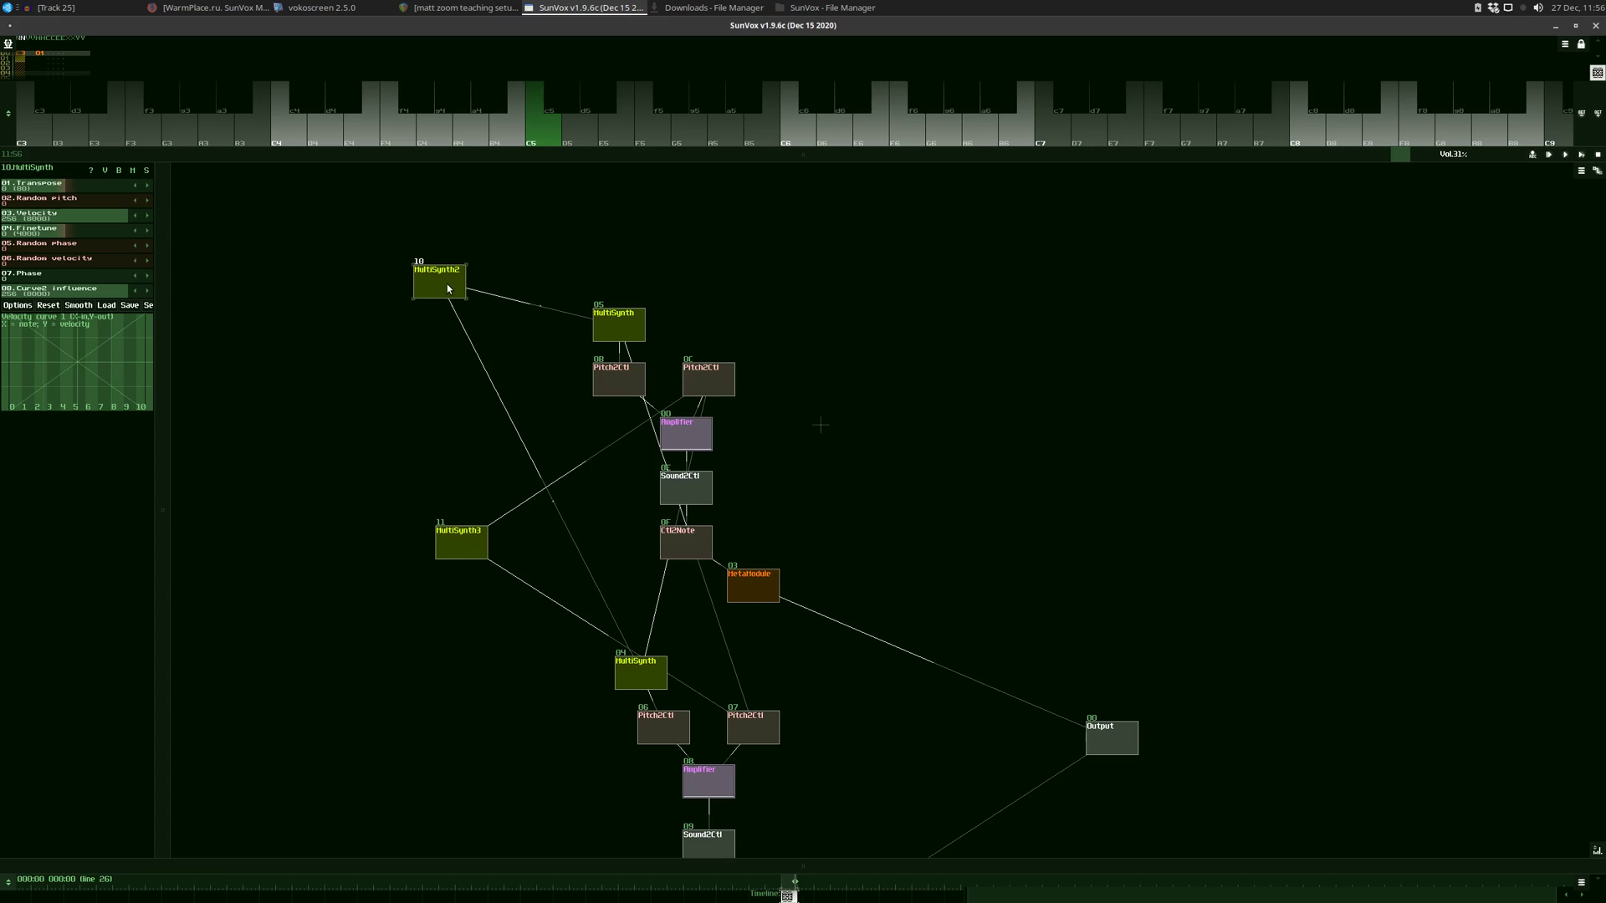
left_click(619, 332)
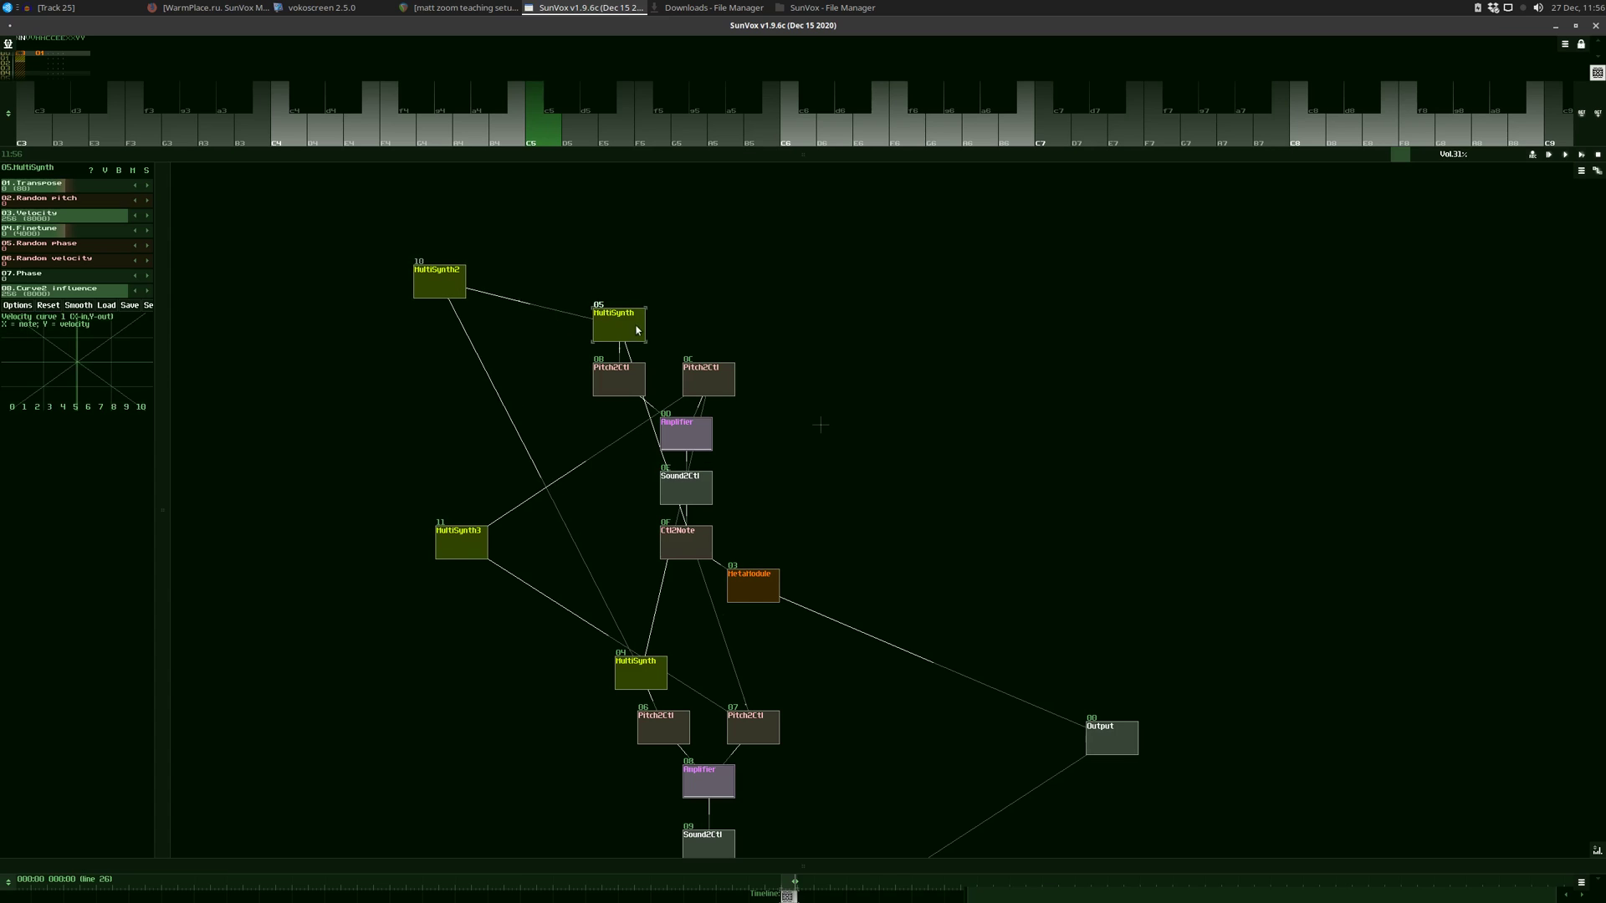
Step: Lower MultiSynth2 until it sits nearly level with MultiSynth 05, and select MultiSynth 05
left_click(438, 276)
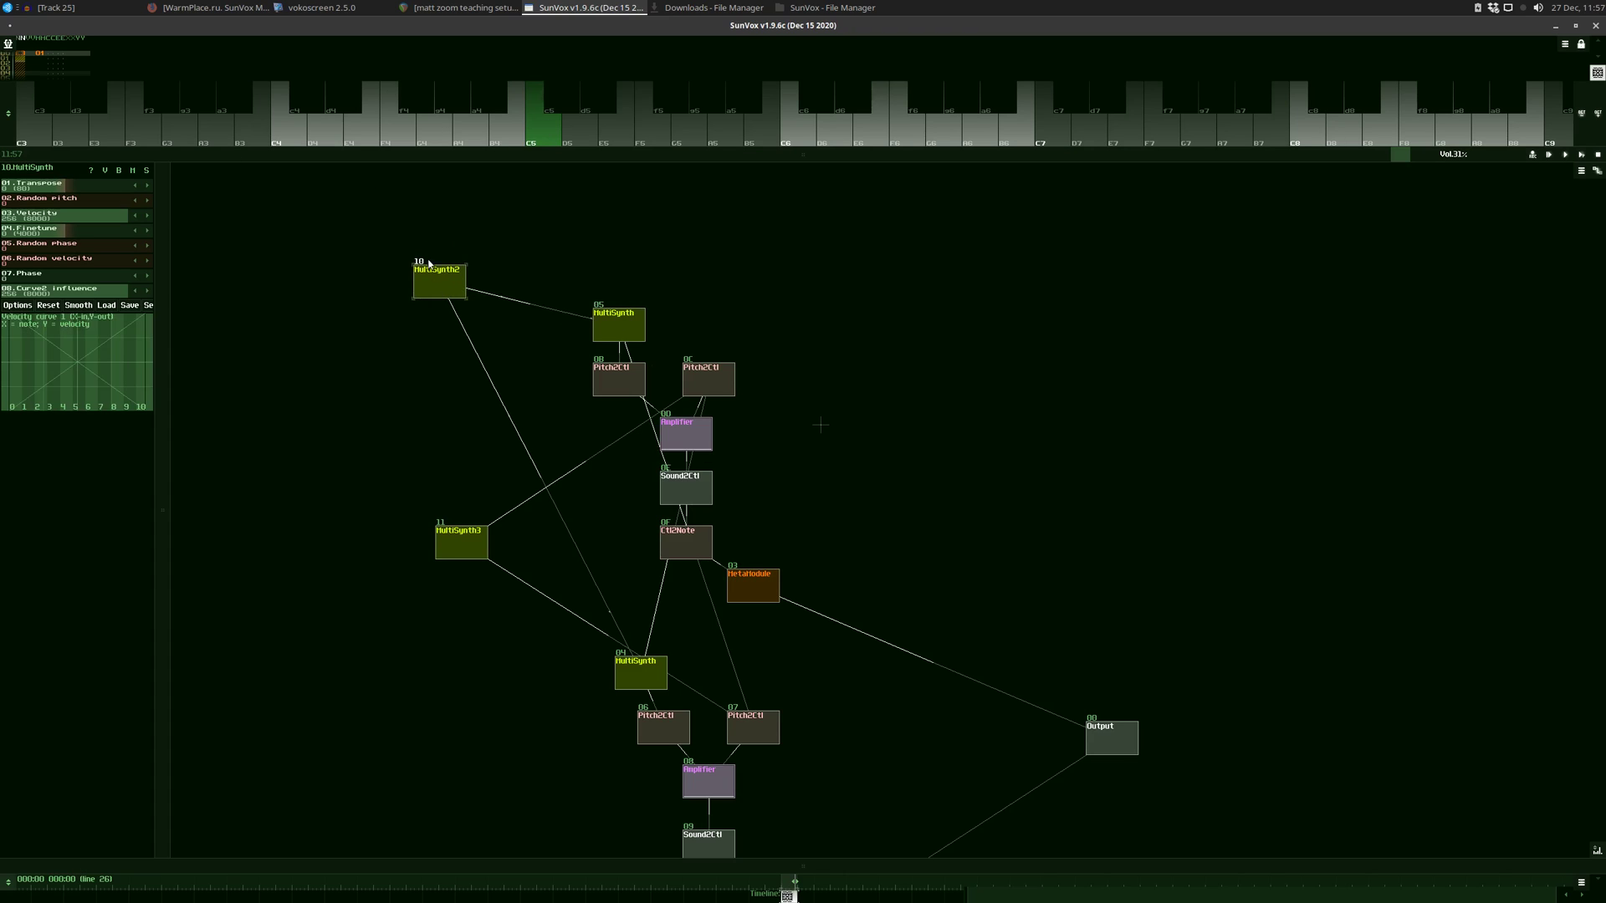
left_click_drag(437, 280, 431, 312)
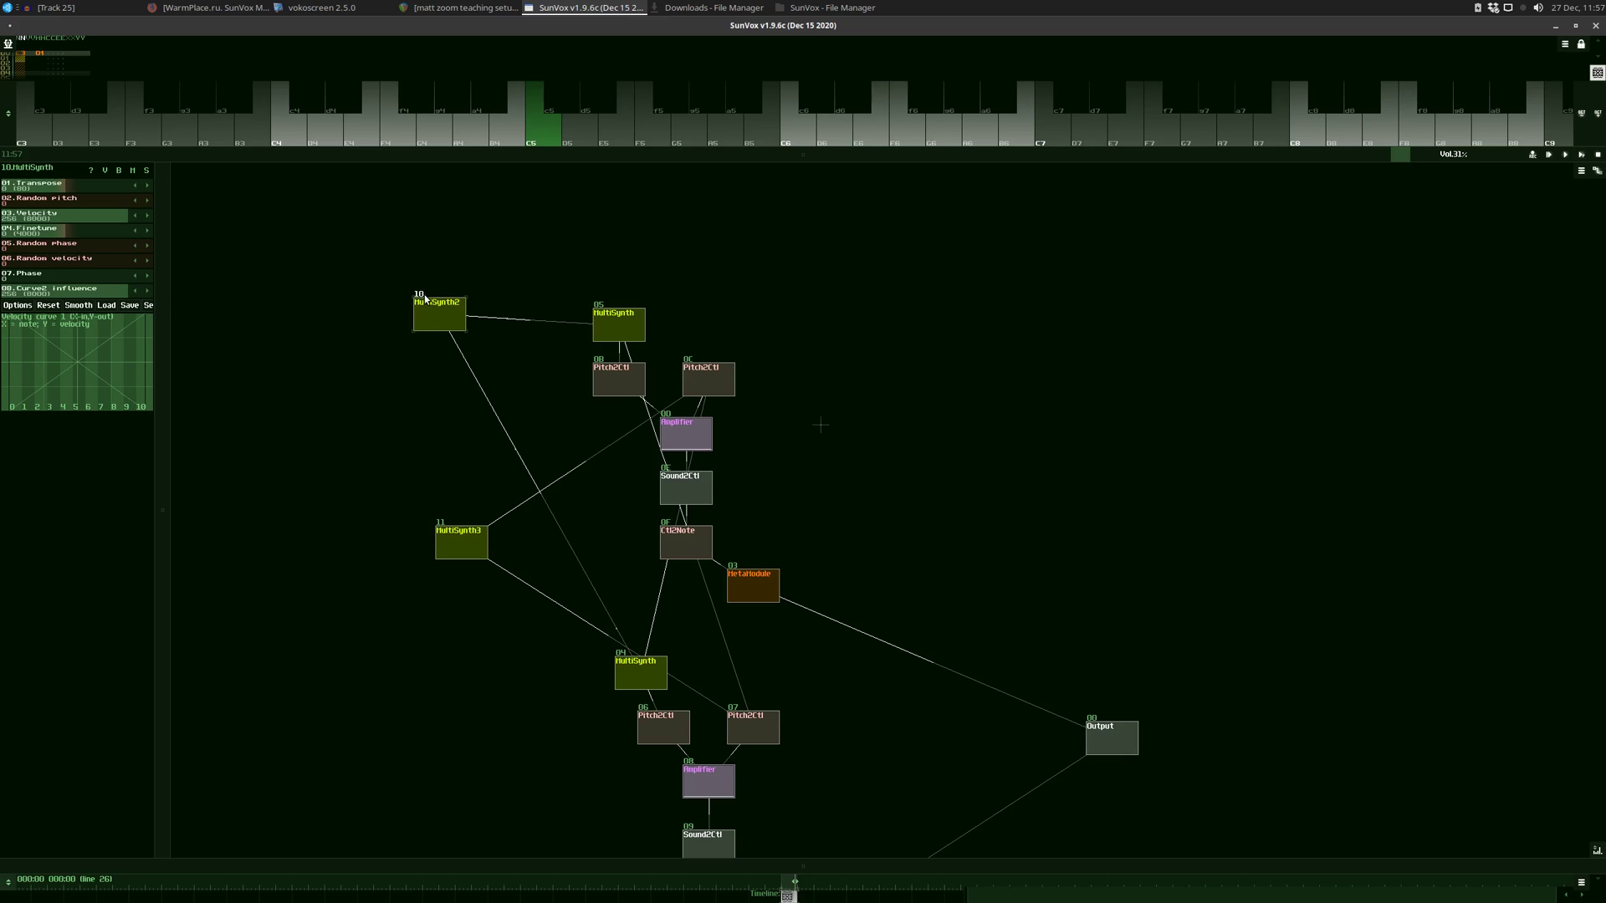
left_click_drag(440, 309, 417, 309)
key("ctrl+z")
left_click(620, 336)
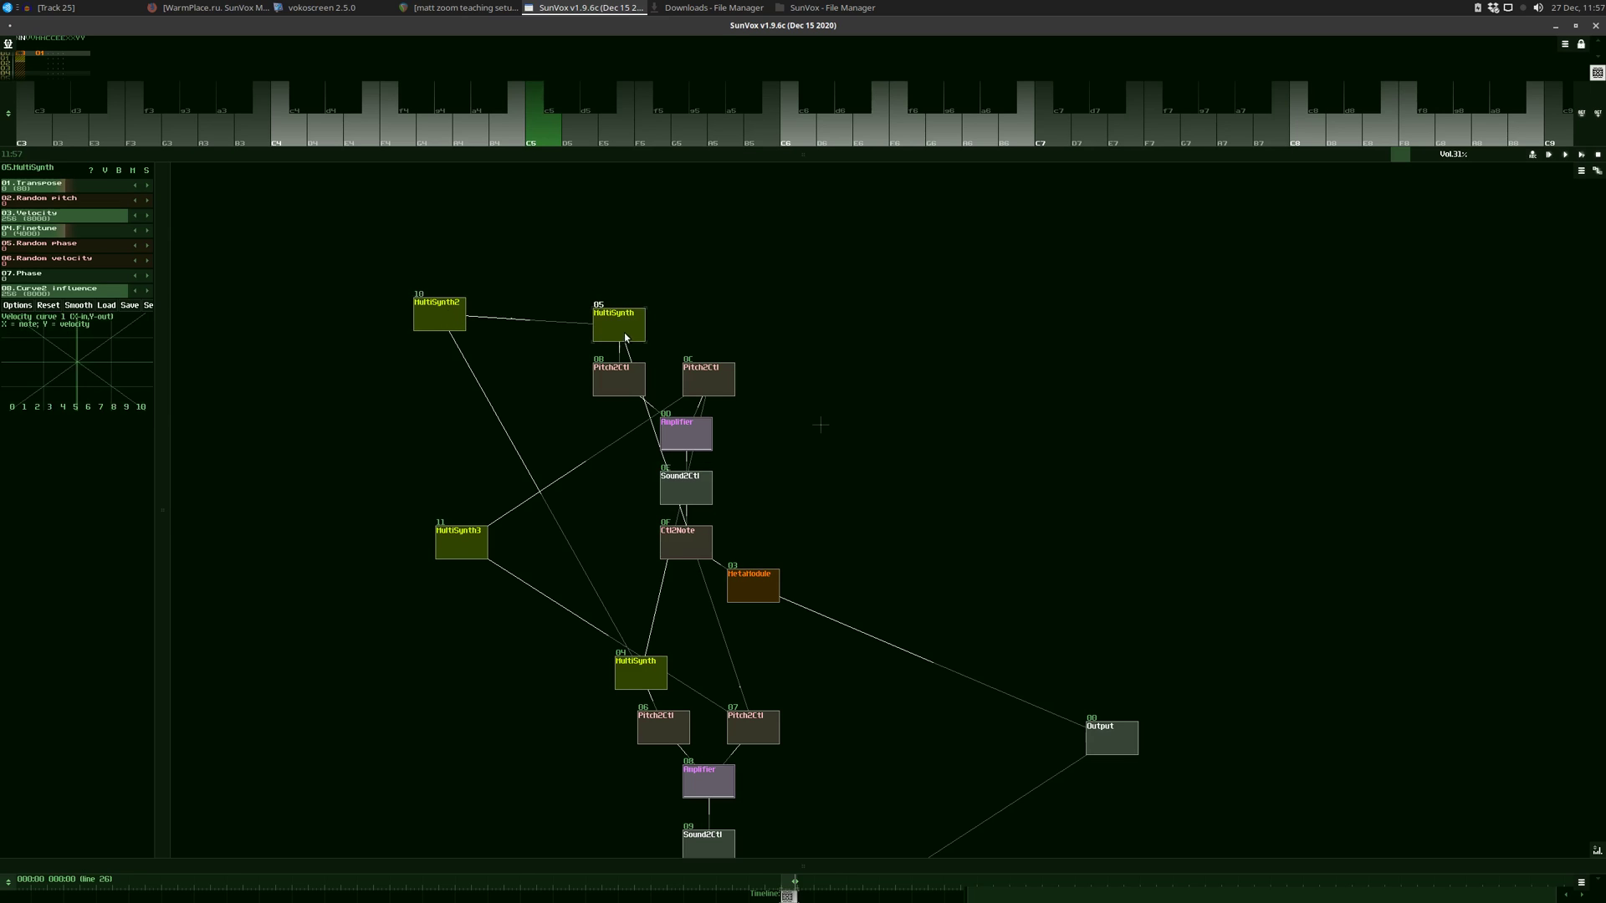
Step: Move MultiSynth3 farther left of the network, slightly below the level of Ctl2Note 0F
scroll(646, 650, "down", 1)
scroll(646, 650, "up", 1)
left_click_drag(429, 557, 379, 562)
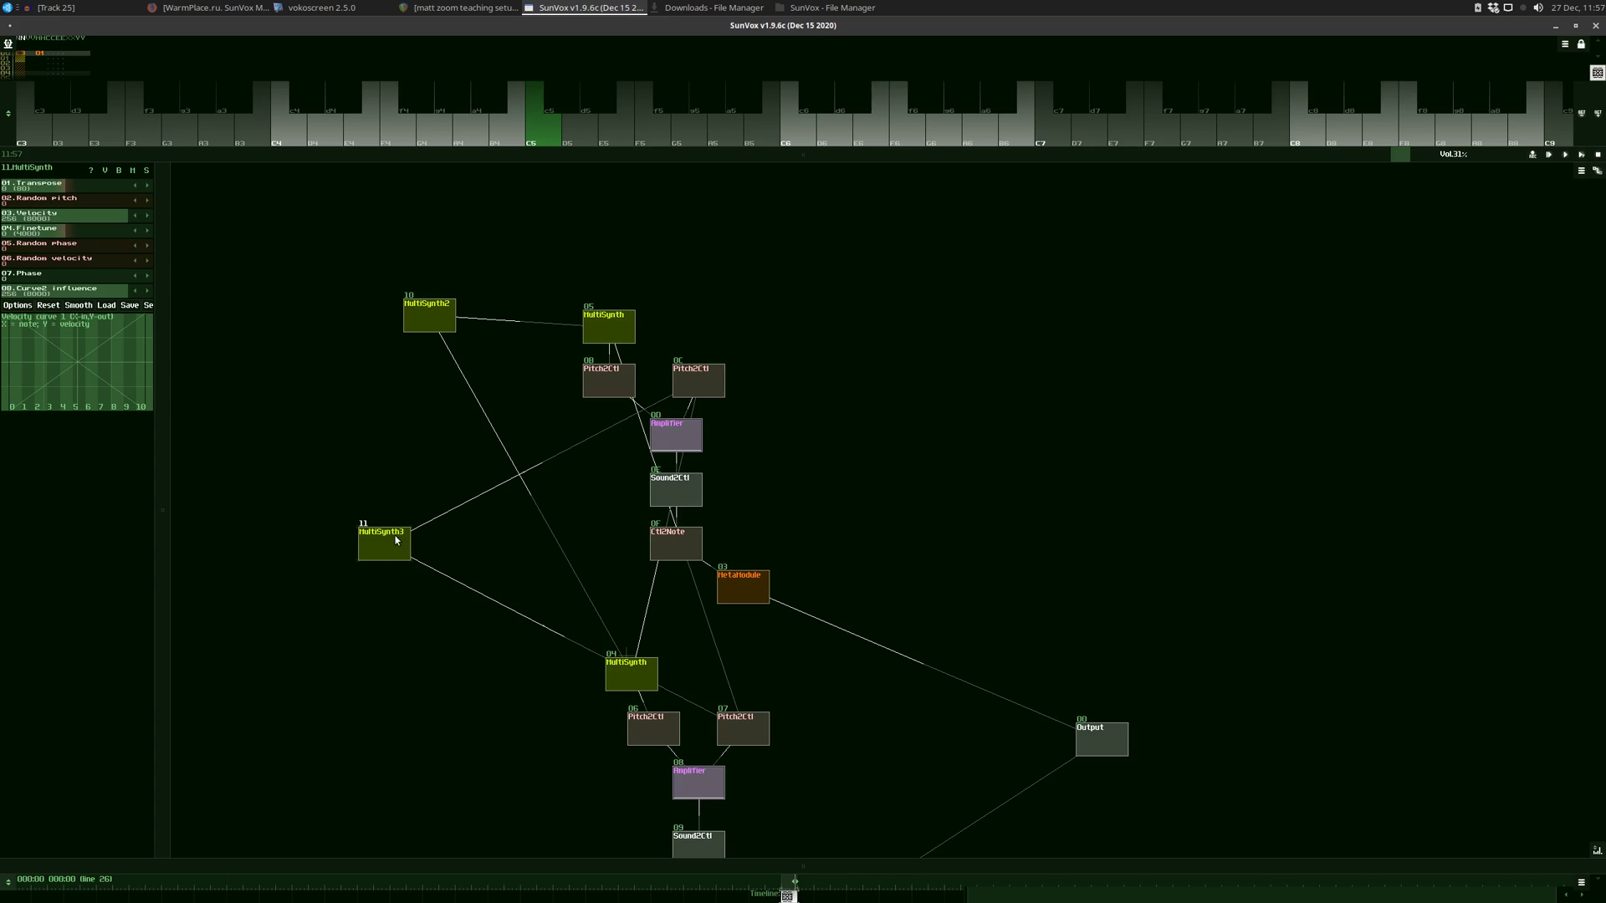
left_click_drag(381, 540, 411, 598)
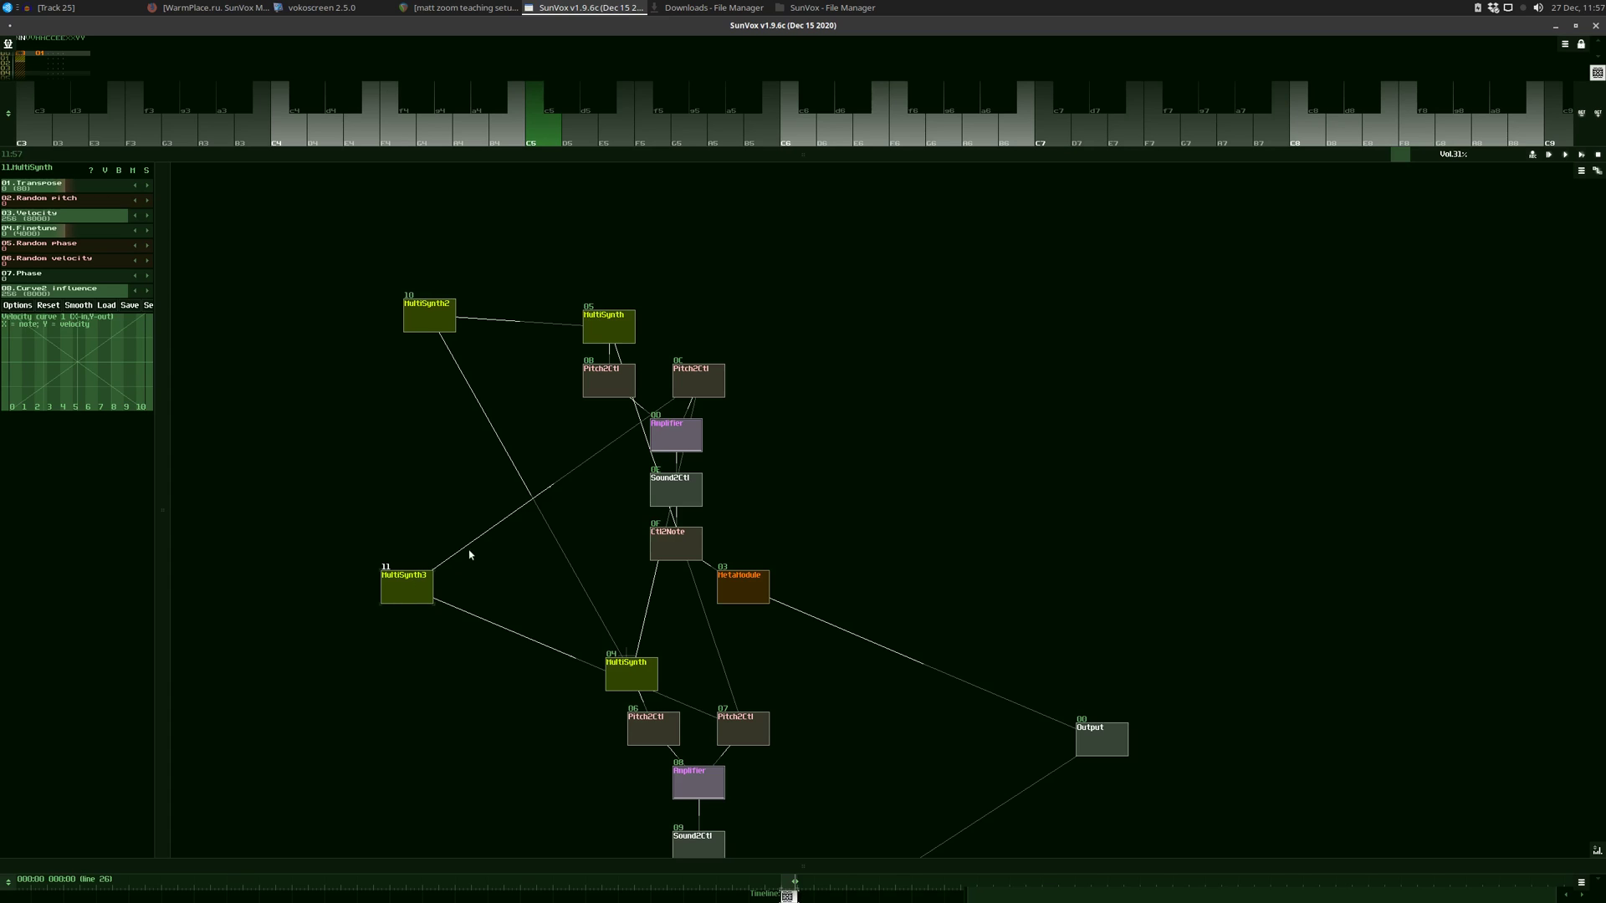
right_click(413, 587)
left_click(362, 573)
left_click(316, 577)
left_click_drag(380, 566, 379, 556)
Step: Shift MultiSynth3 slightly right and level with Ctl2Note 0F, and lower Pitch2Ctl 0C a little
mouse_move(717, 386)
left_mouse_down()
mouse_move(740, 375)
mouse_move(720, 391)
left_mouse_up()
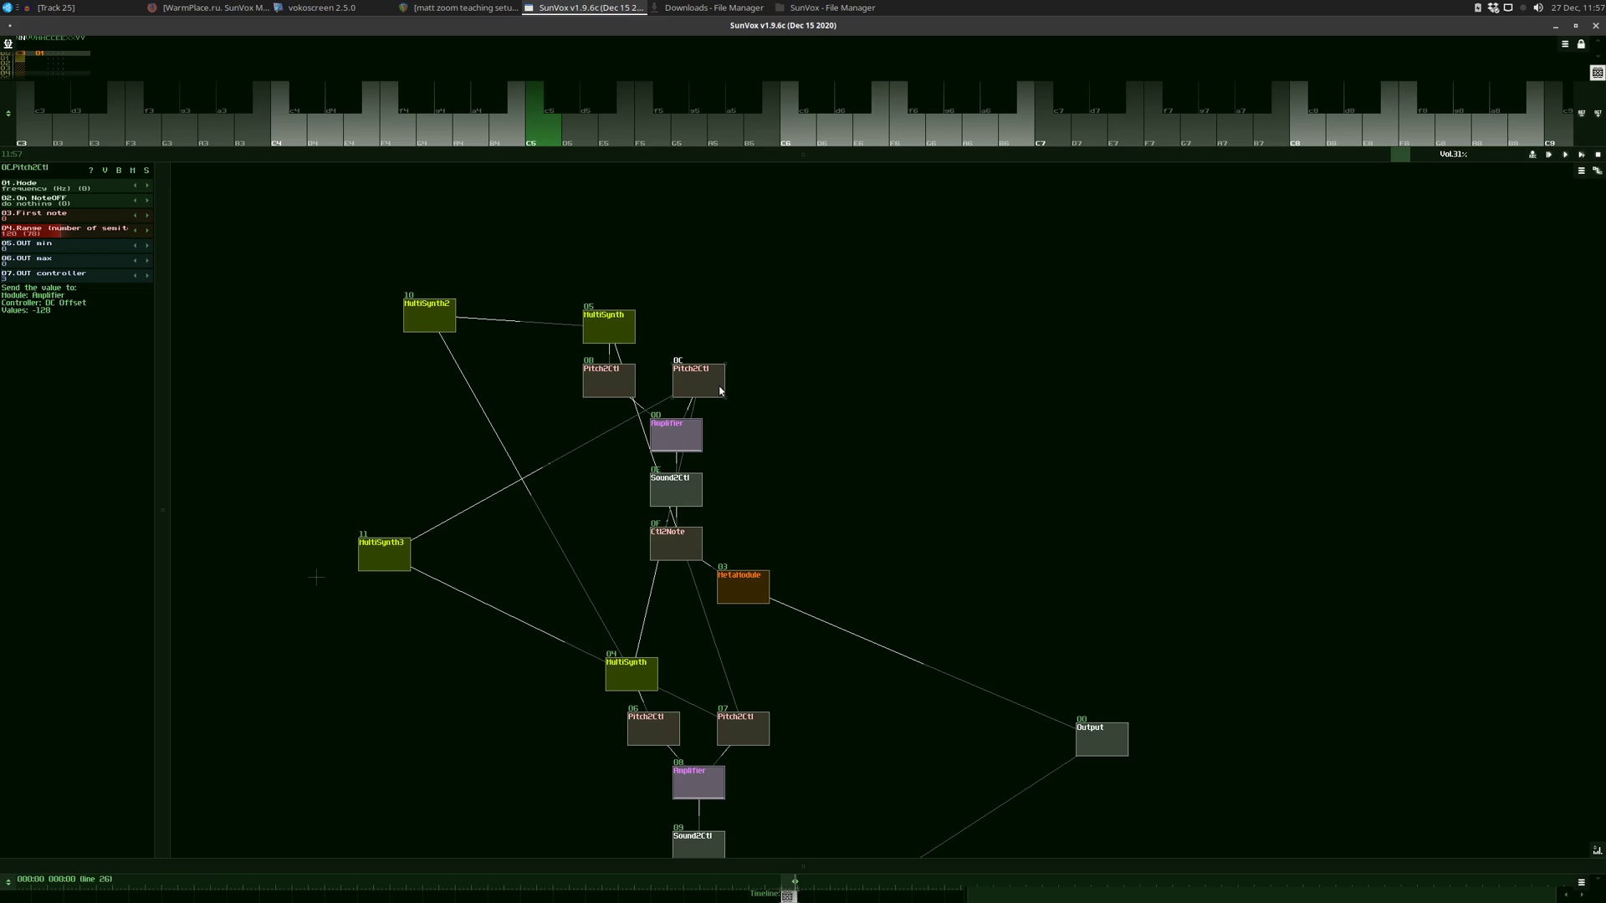
left_click_drag(394, 558, 417, 547)
mouse_move(713, 392)
left_mouse_down()
mouse_move(714, 353)
mouse_move(713, 403)
left_mouse_up()
Step: Place Pitch2Ctl 07 close beside Pitch2Ctl 06, and lower MultiSynth3 slightly
left_click(764, 736)
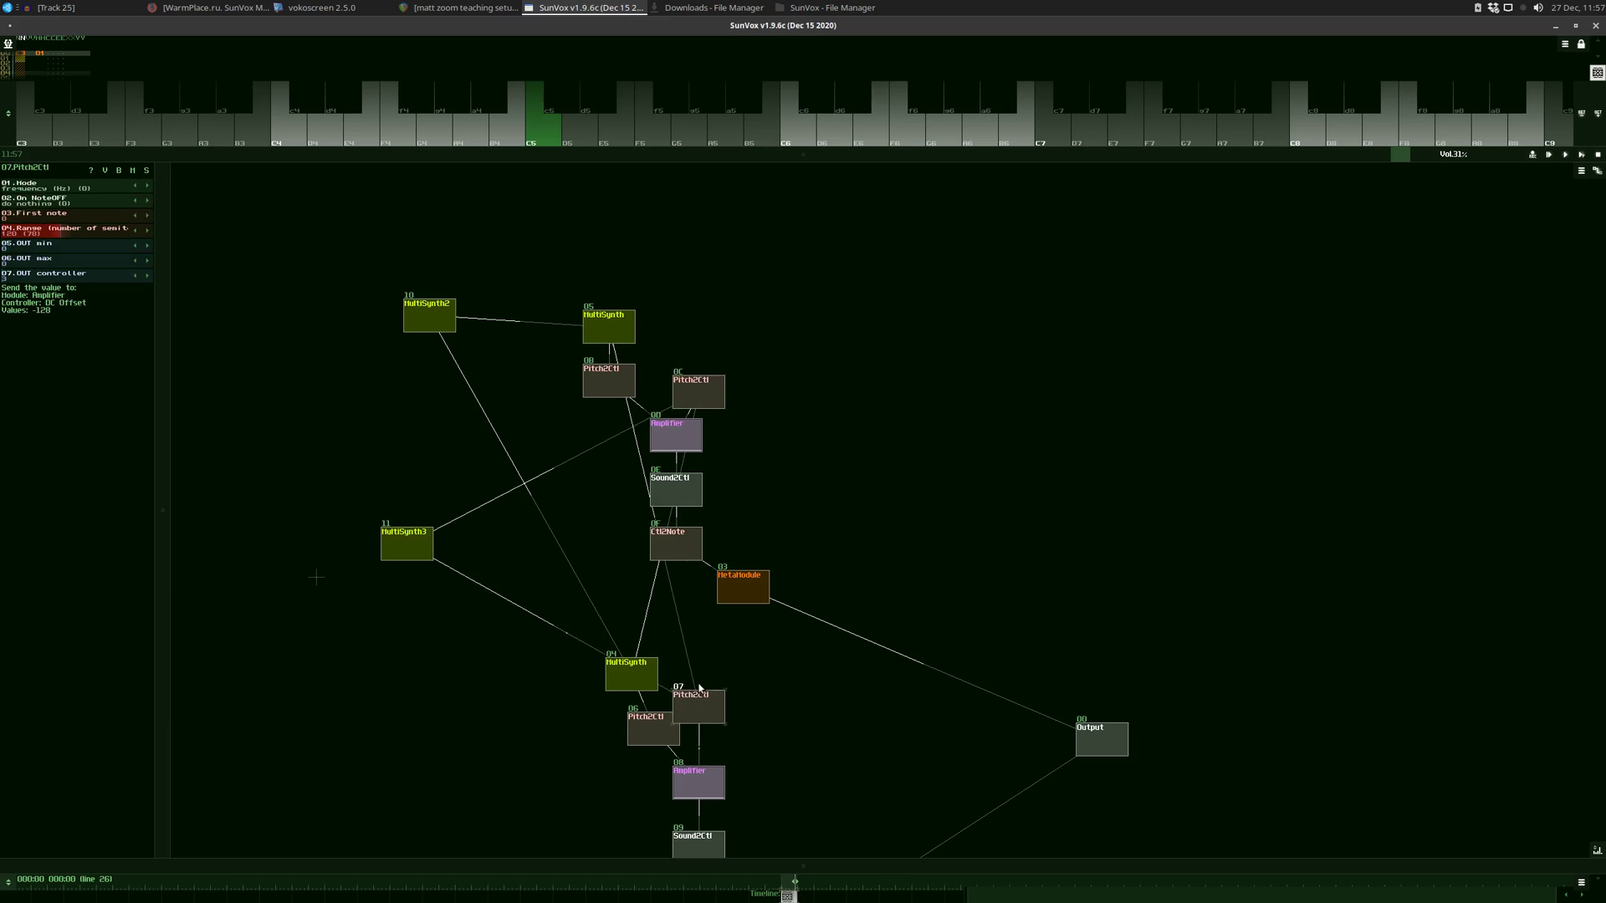
left_click_drag(764, 736, 735, 735)
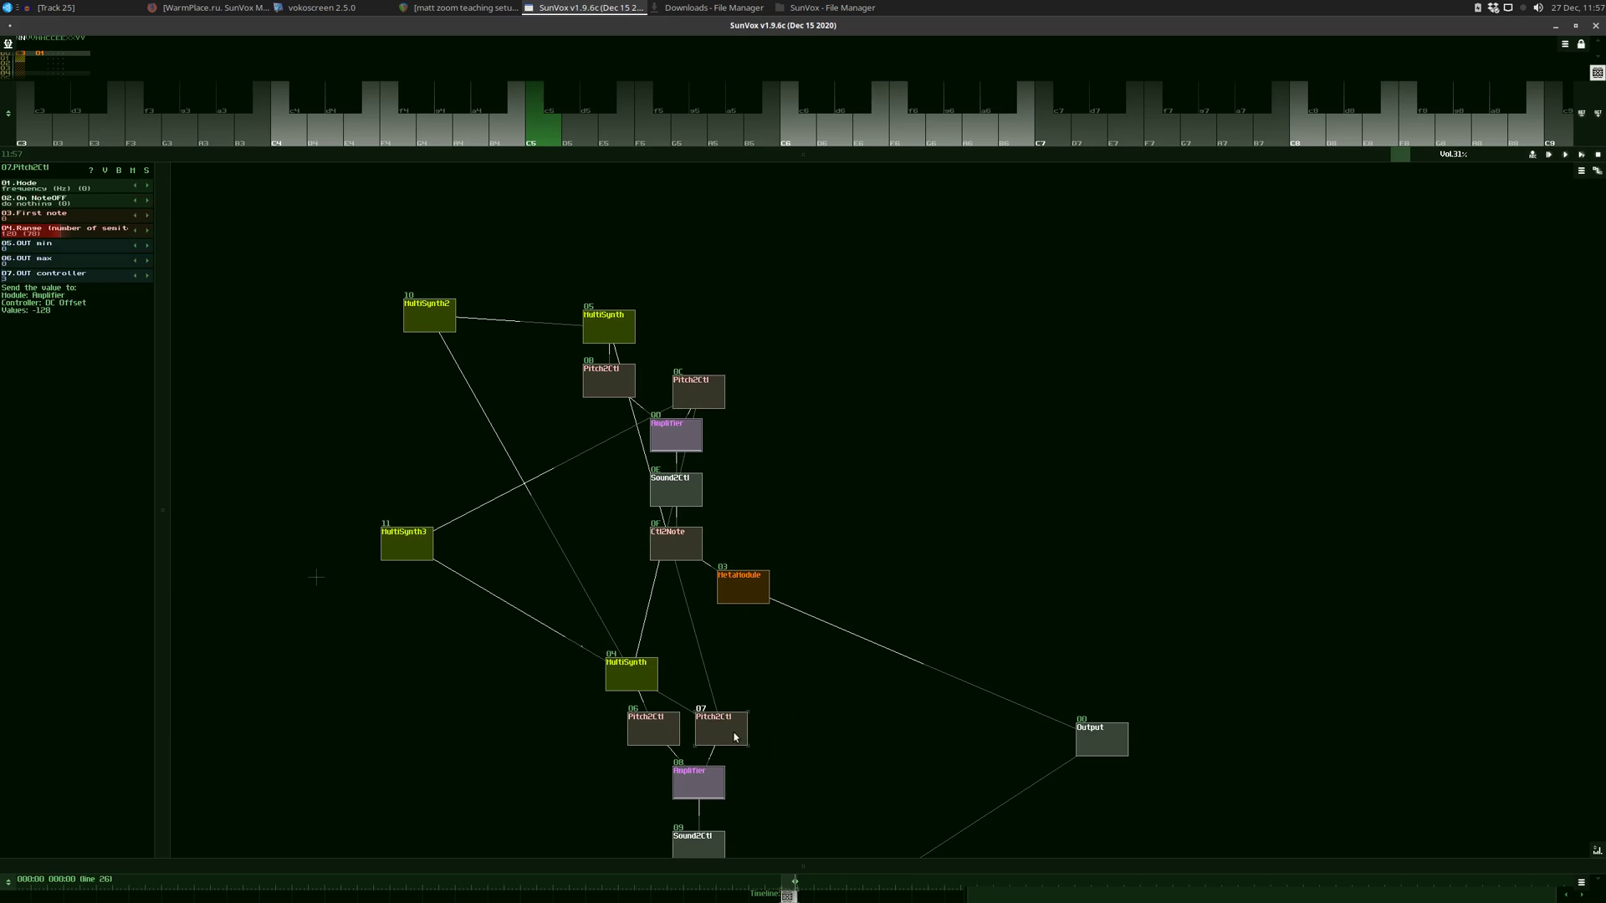
left_click_drag(419, 543, 402, 558)
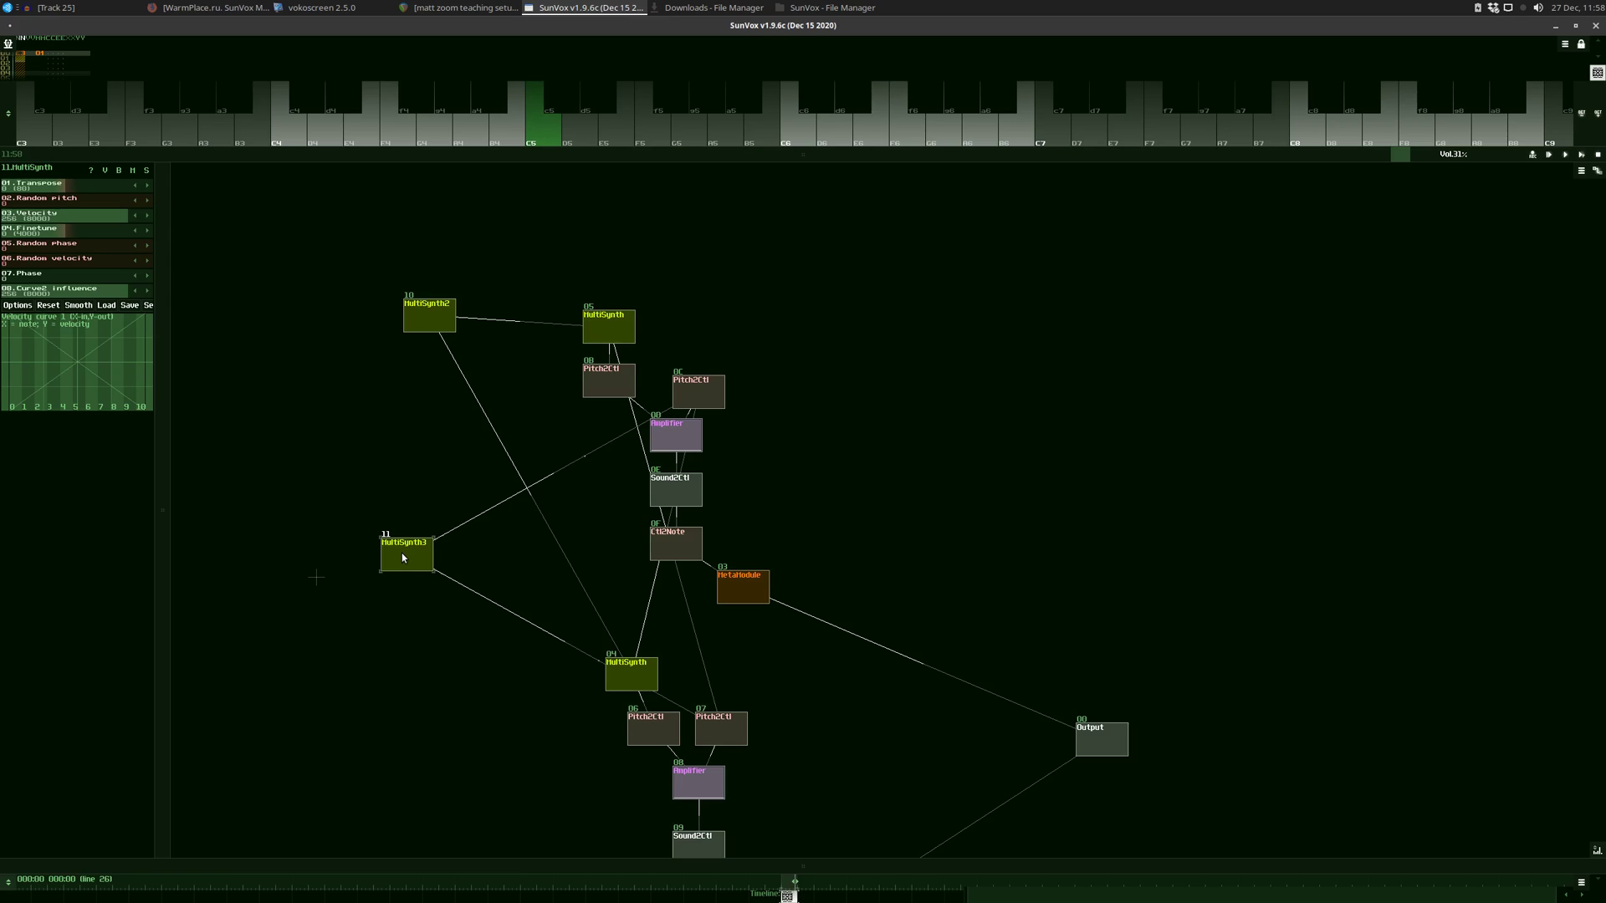
Step: Lower MultiSynth2 until it is level with Pitch2Ctl 0B, slightly farther right
left_click_drag(415, 313, 453, 358)
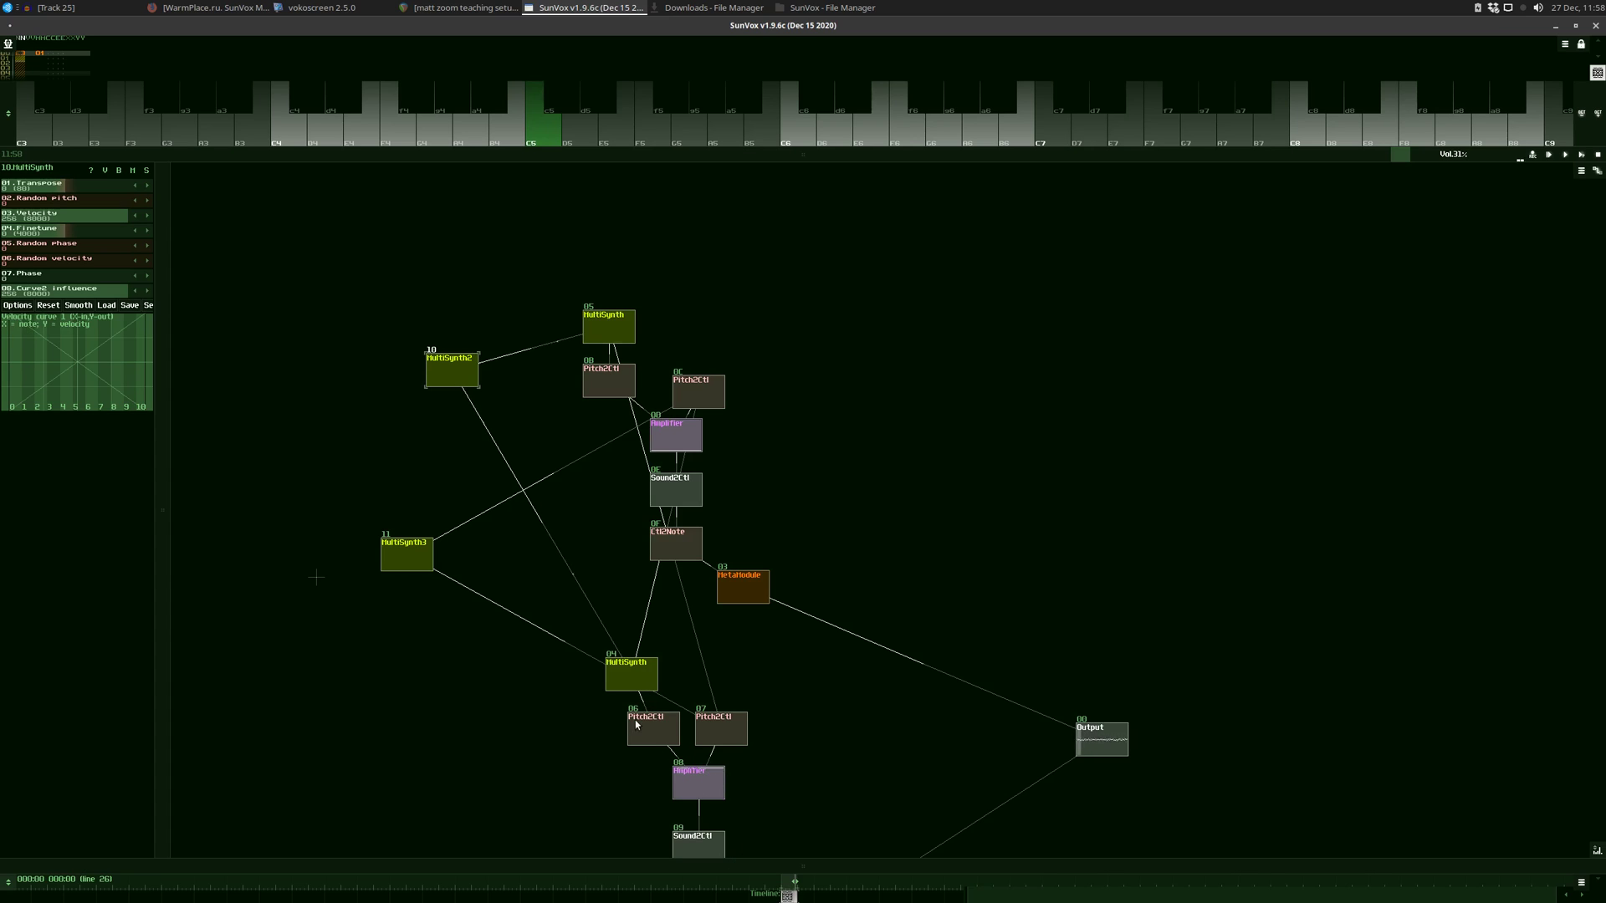
mouse_move(458, 373)
left_mouse_down()
mouse_move(417, 377)
mouse_move(430, 375)
left_mouse_up()
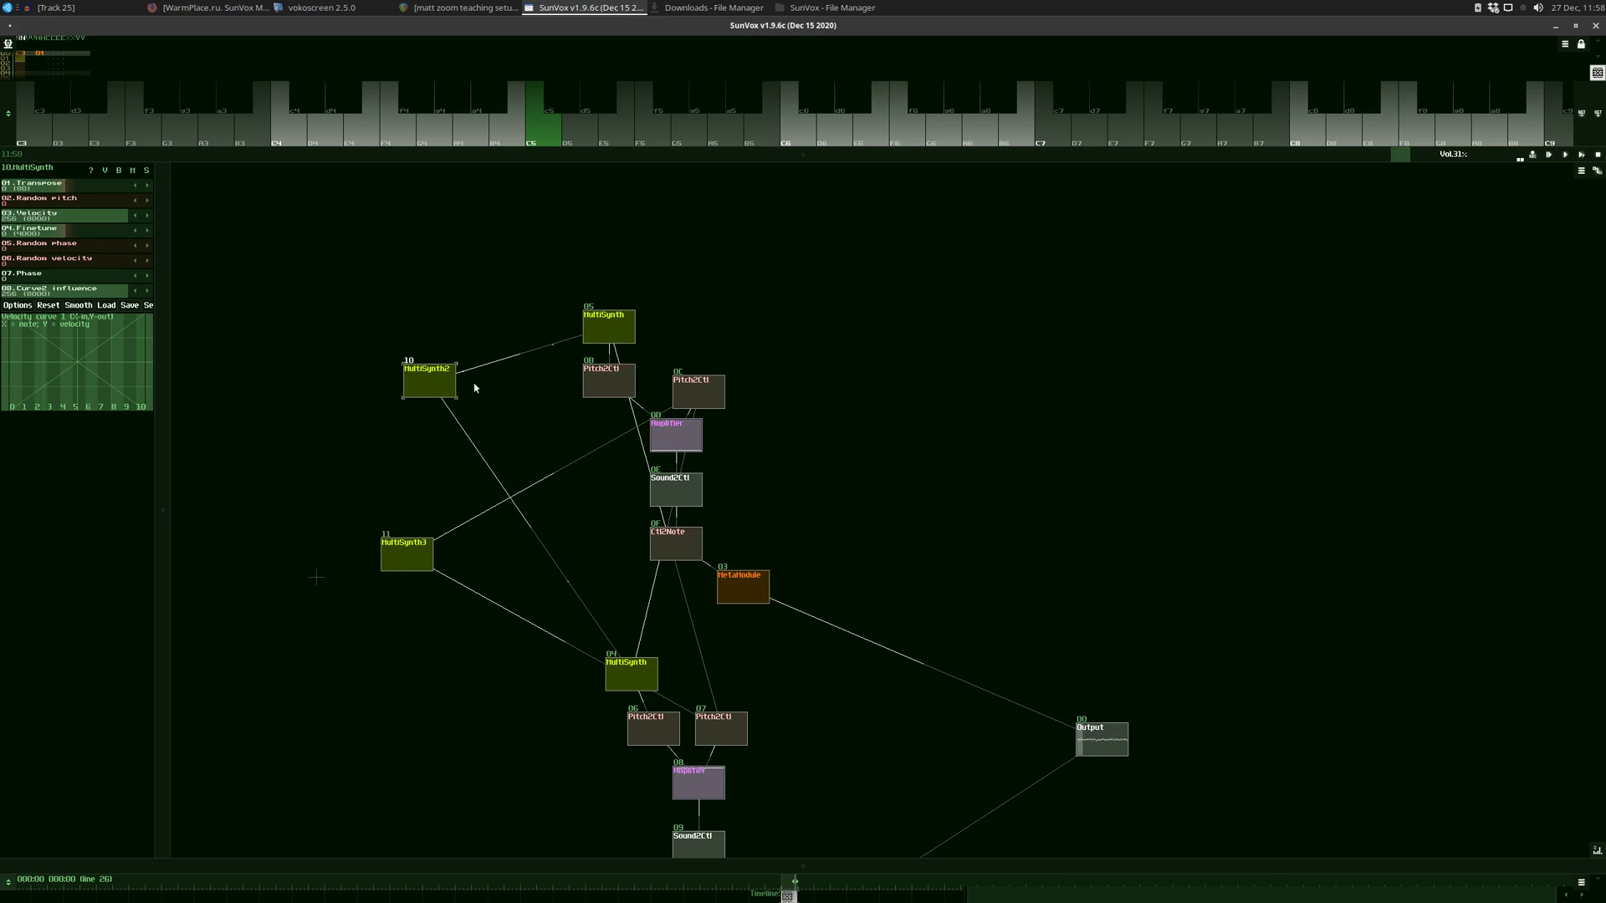
mouse_move(416, 374)
left_mouse_down()
mouse_move(459, 386)
mouse_move(440, 375)
left_mouse_up()
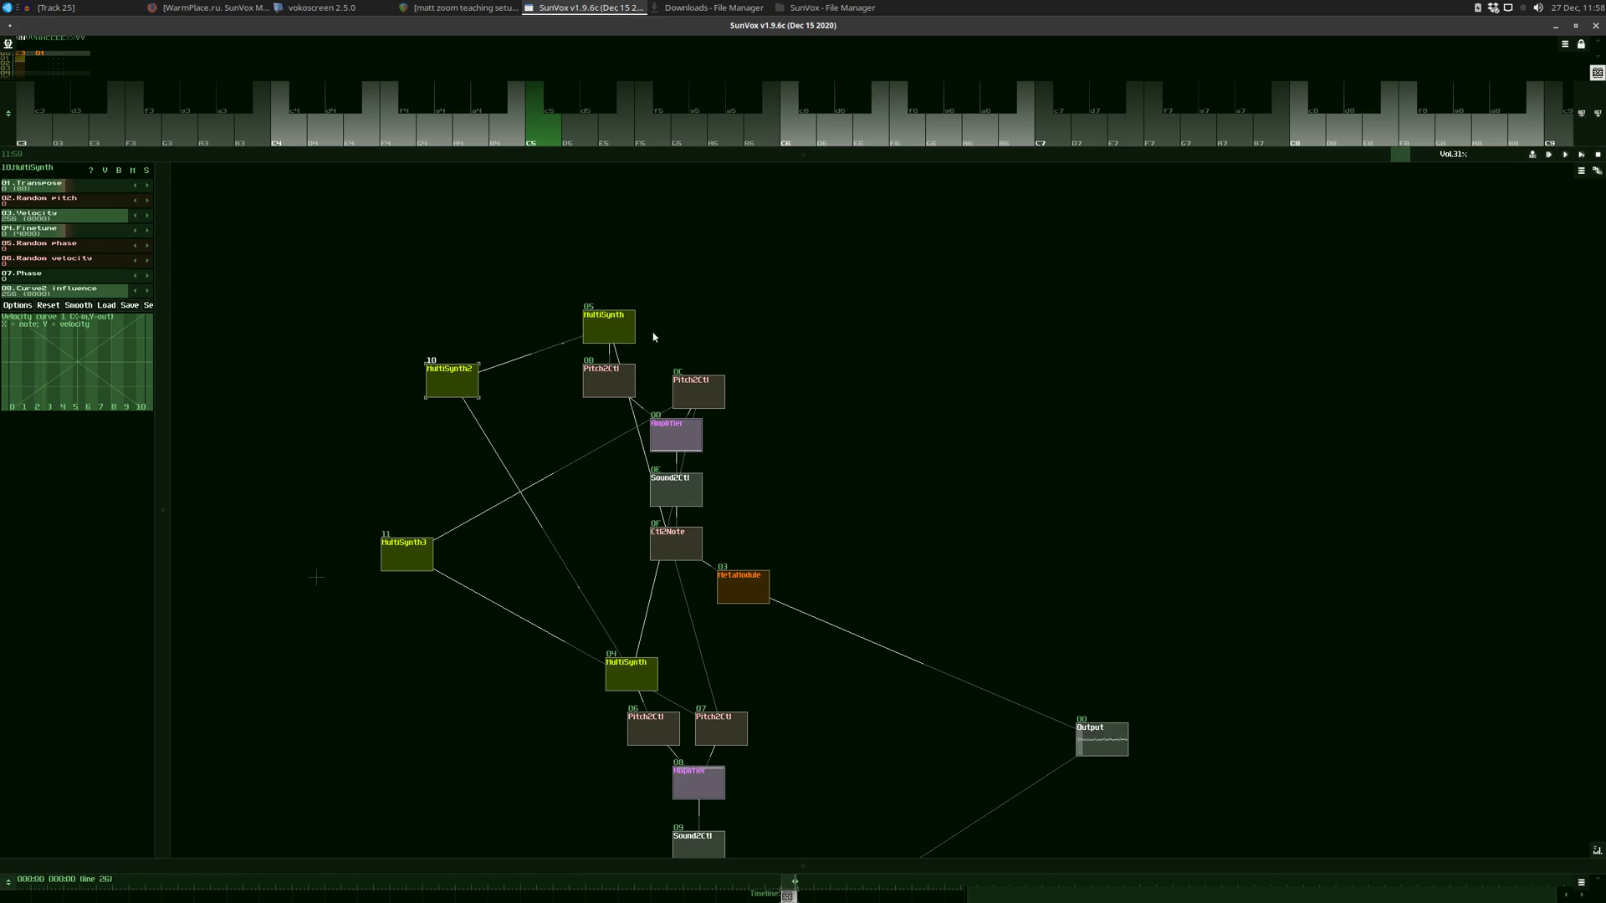
Step: Reposition MultiSynth 05 directly above Pitch2Ctl 0B, and move MultiSynth2 slightly higher and farther left
left_click(605, 327)
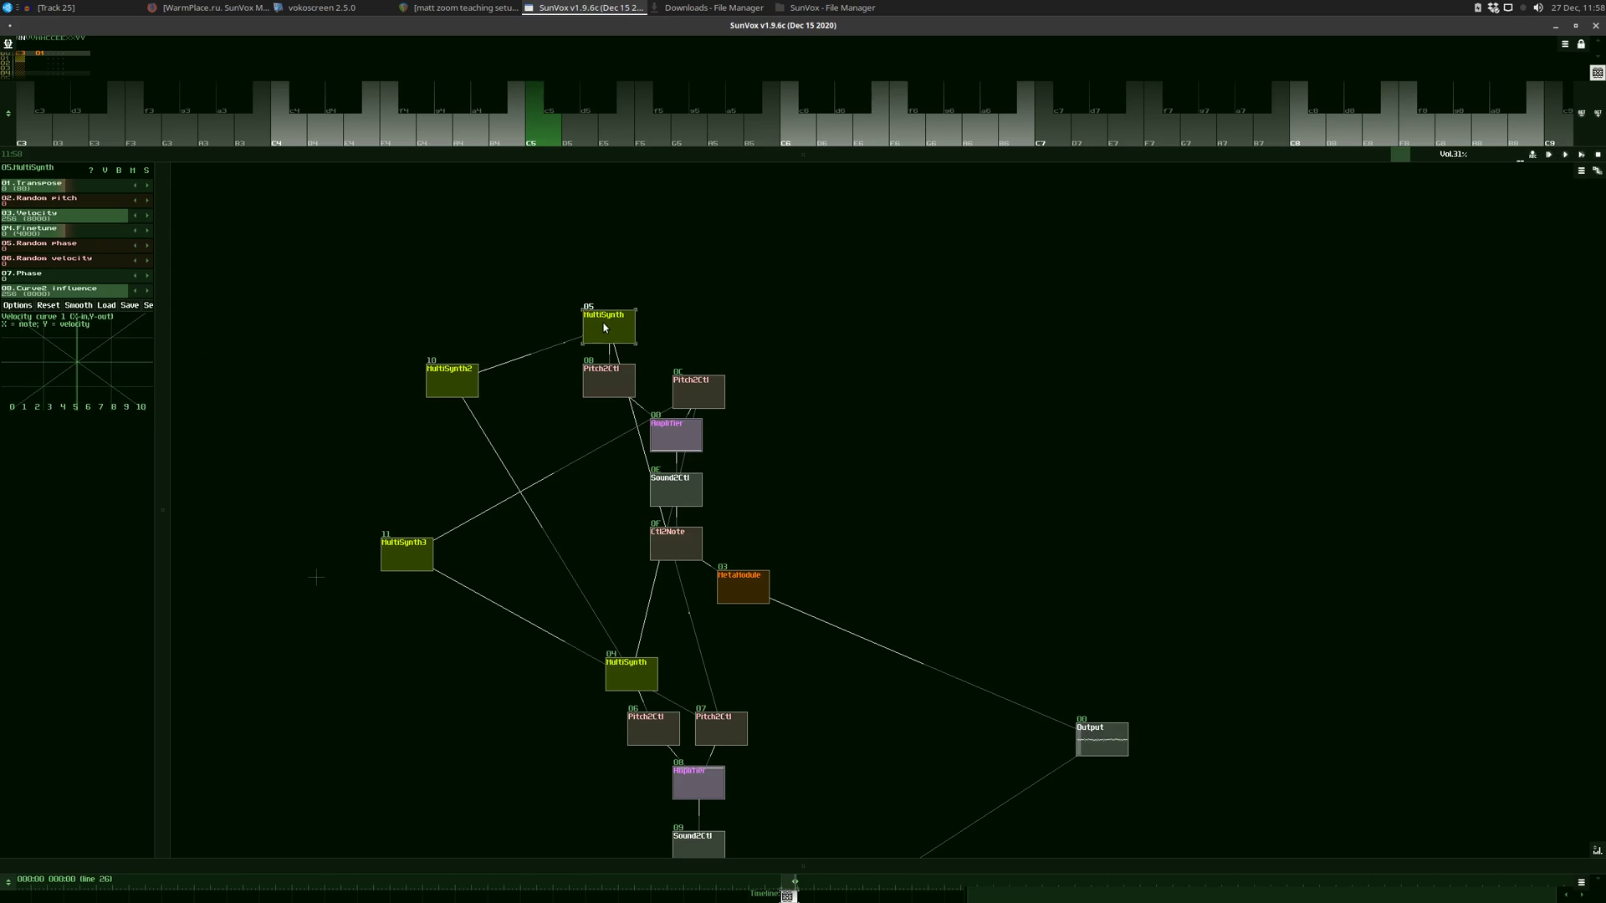
mouse_move(604, 327)
left_mouse_down()
mouse_move(576, 313)
mouse_move(605, 316)
left_mouse_up()
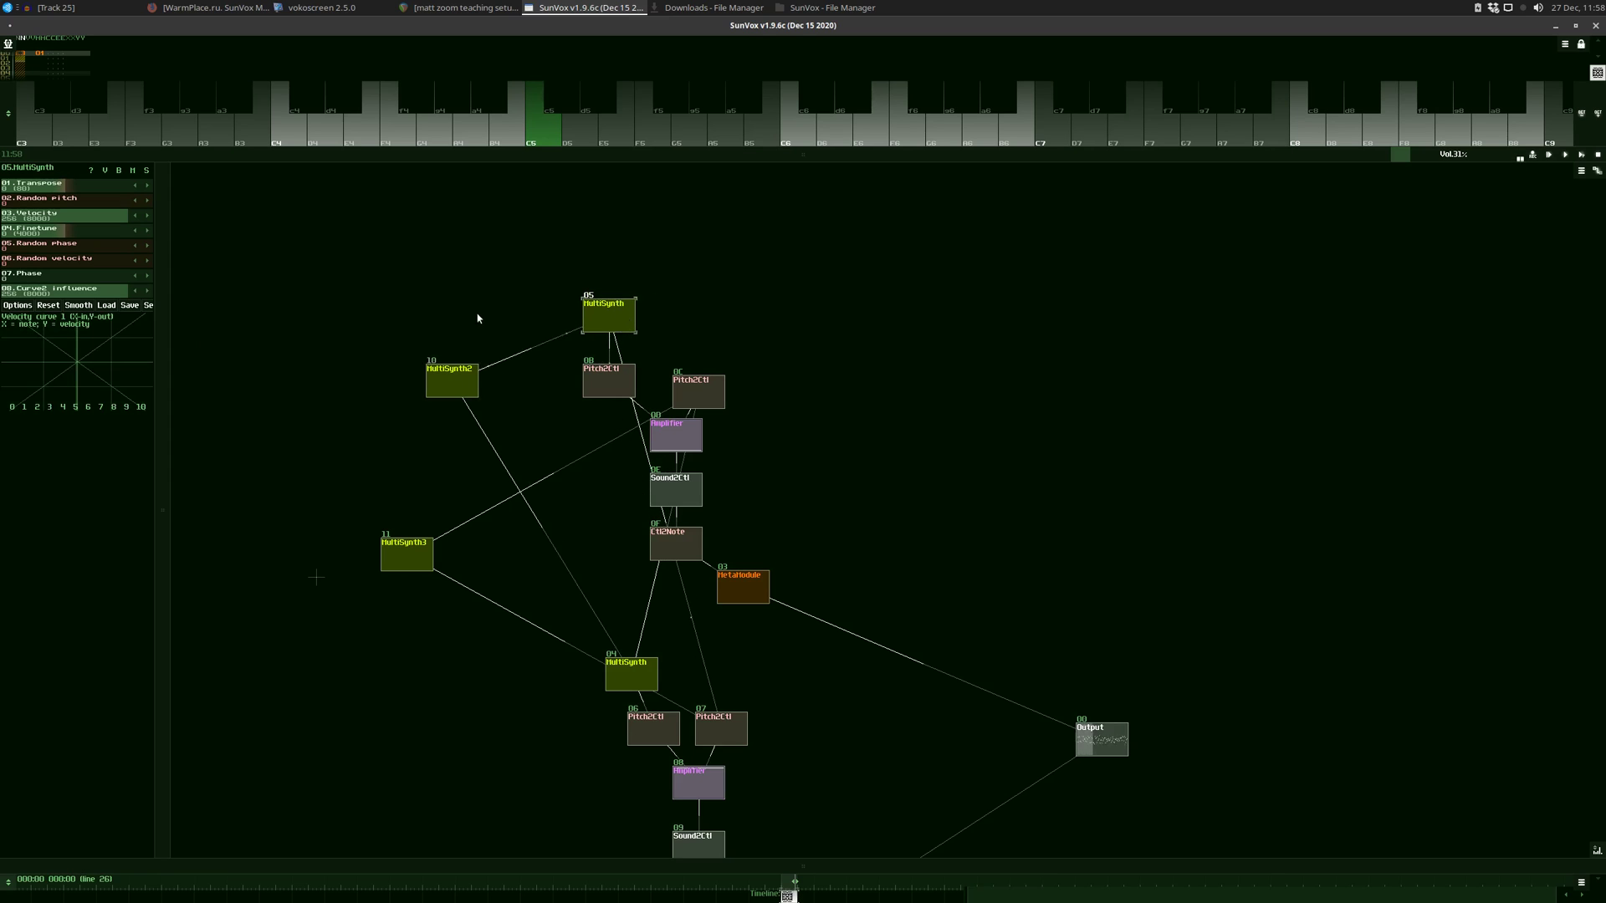
left_click_drag(455, 389, 501, 362)
left_click(597, 303)
mouse_move(597, 302)
left_mouse_down()
mouse_move(597, 270)
mouse_move(607, 310)
left_mouse_up()
mouse_move(470, 362)
left_mouse_down()
mouse_move(426, 362)
mouse_move(447, 362)
left_mouse_up()
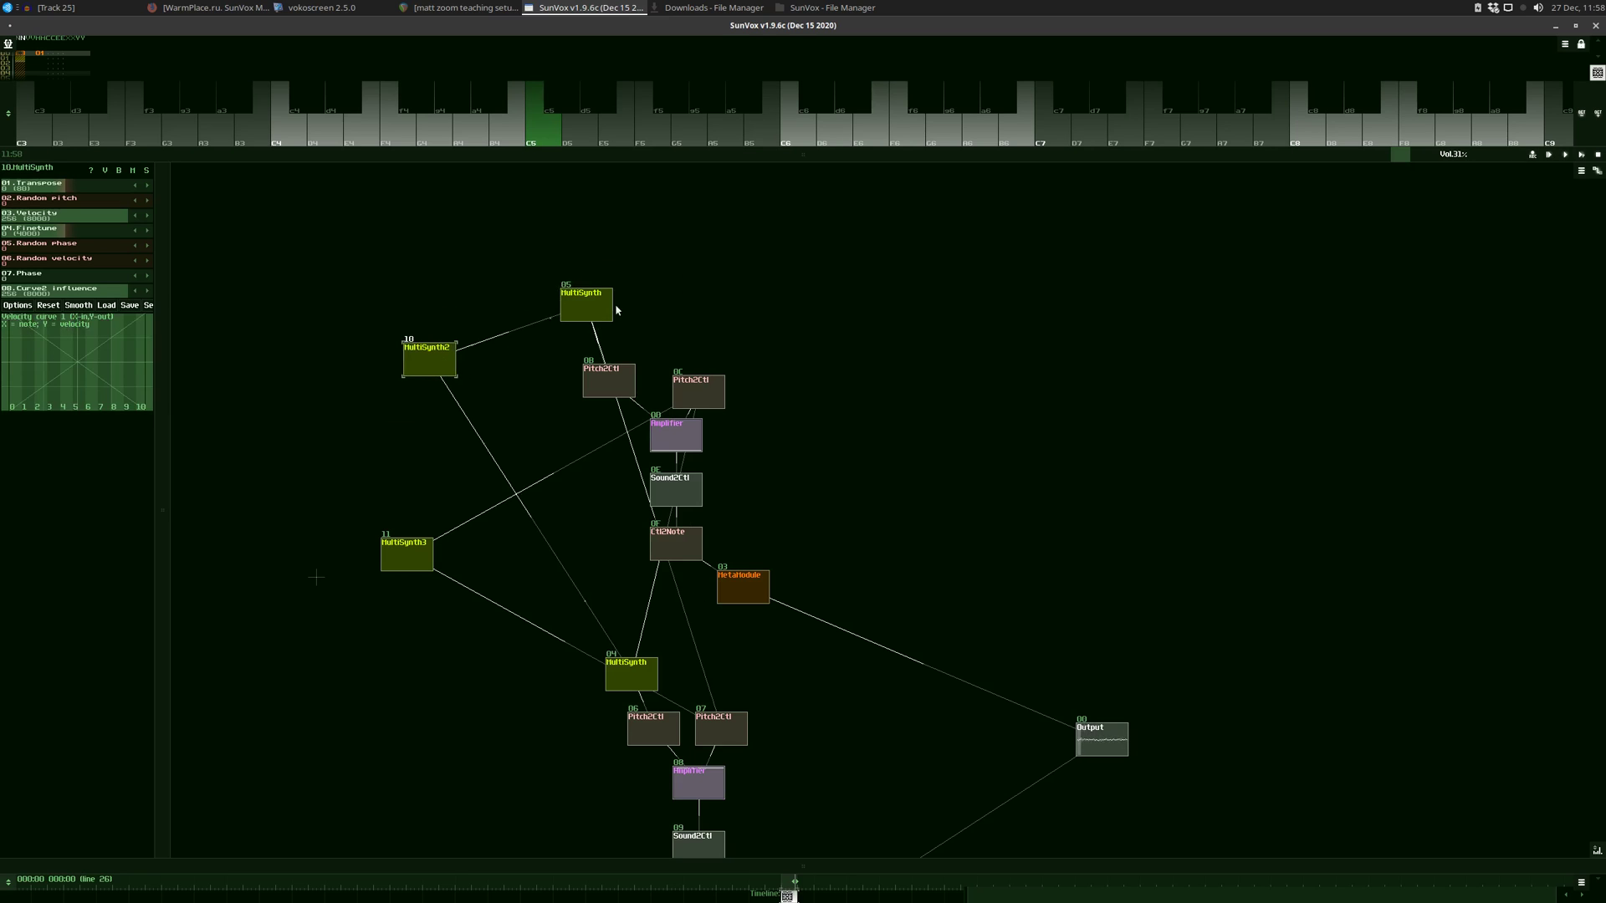
mouse_move(609, 308)
left_mouse_down()
mouse_move(609, 330)
mouse_move(632, 330)
left_mouse_up()
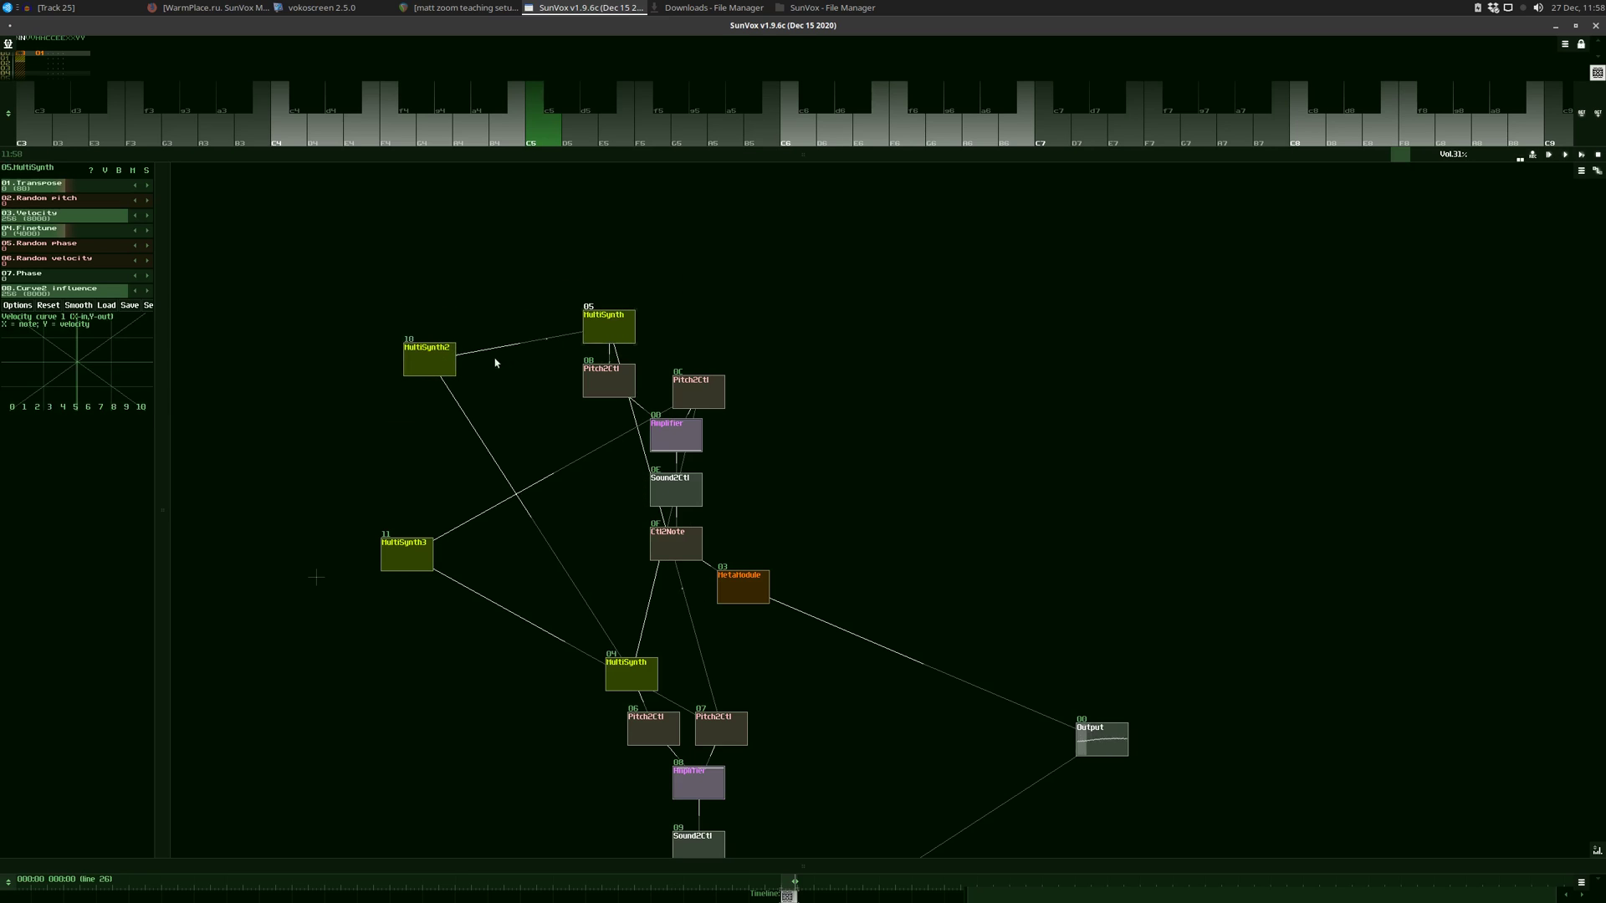
Step: Select MultiSynth2 and audition it by alternating the notes D5 and C5
left_click(427, 362)
left_click(574, 133)
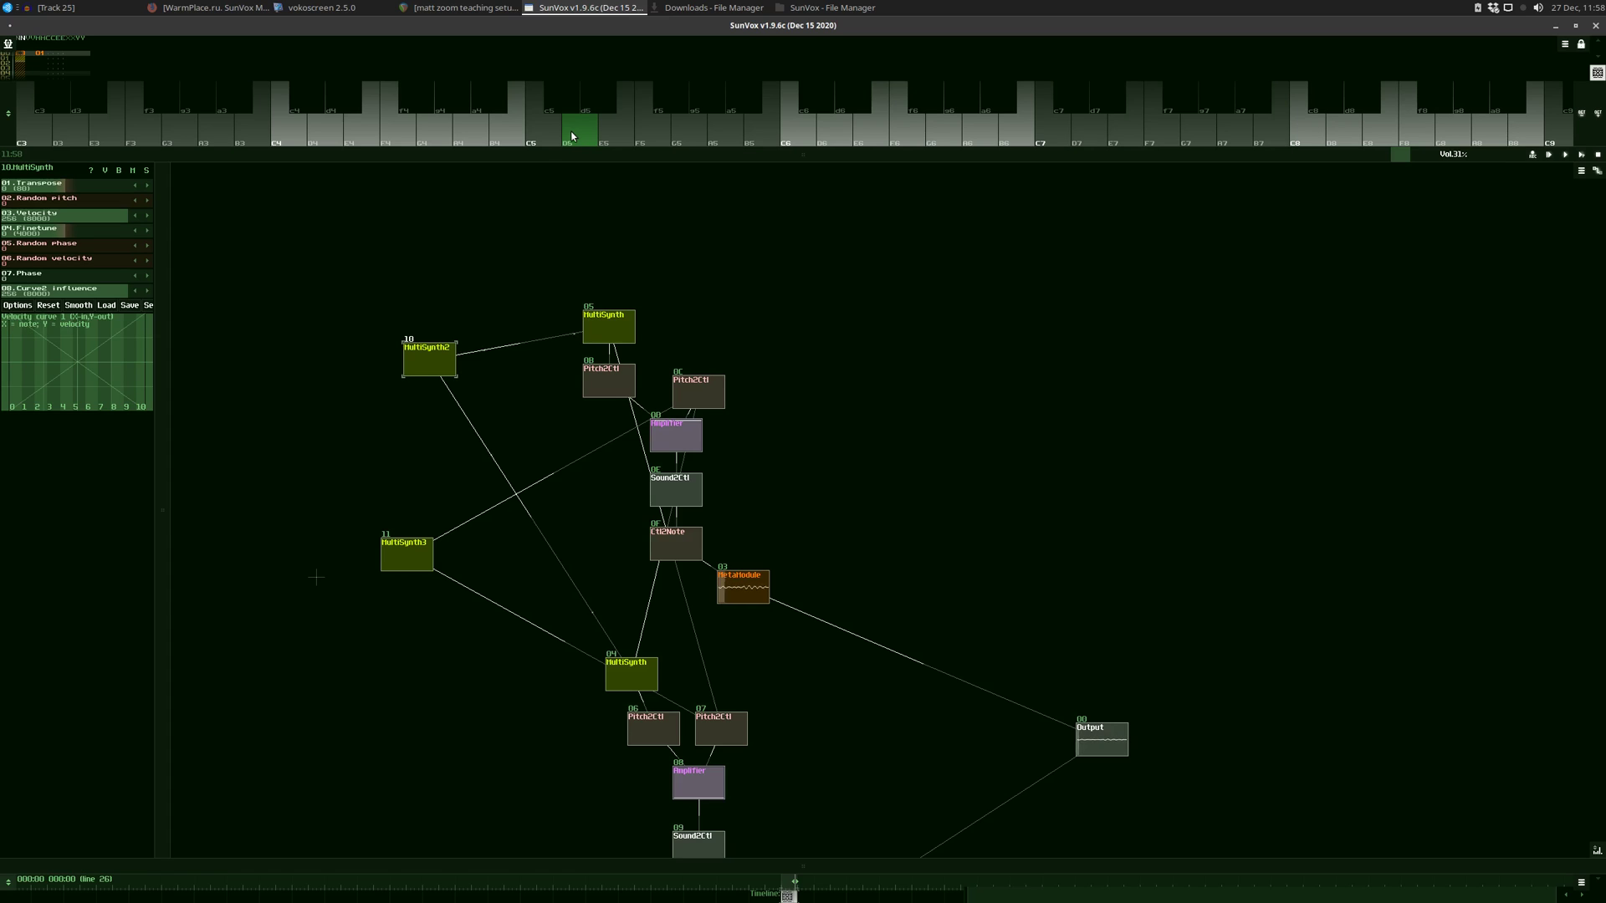
left_click(536, 143)
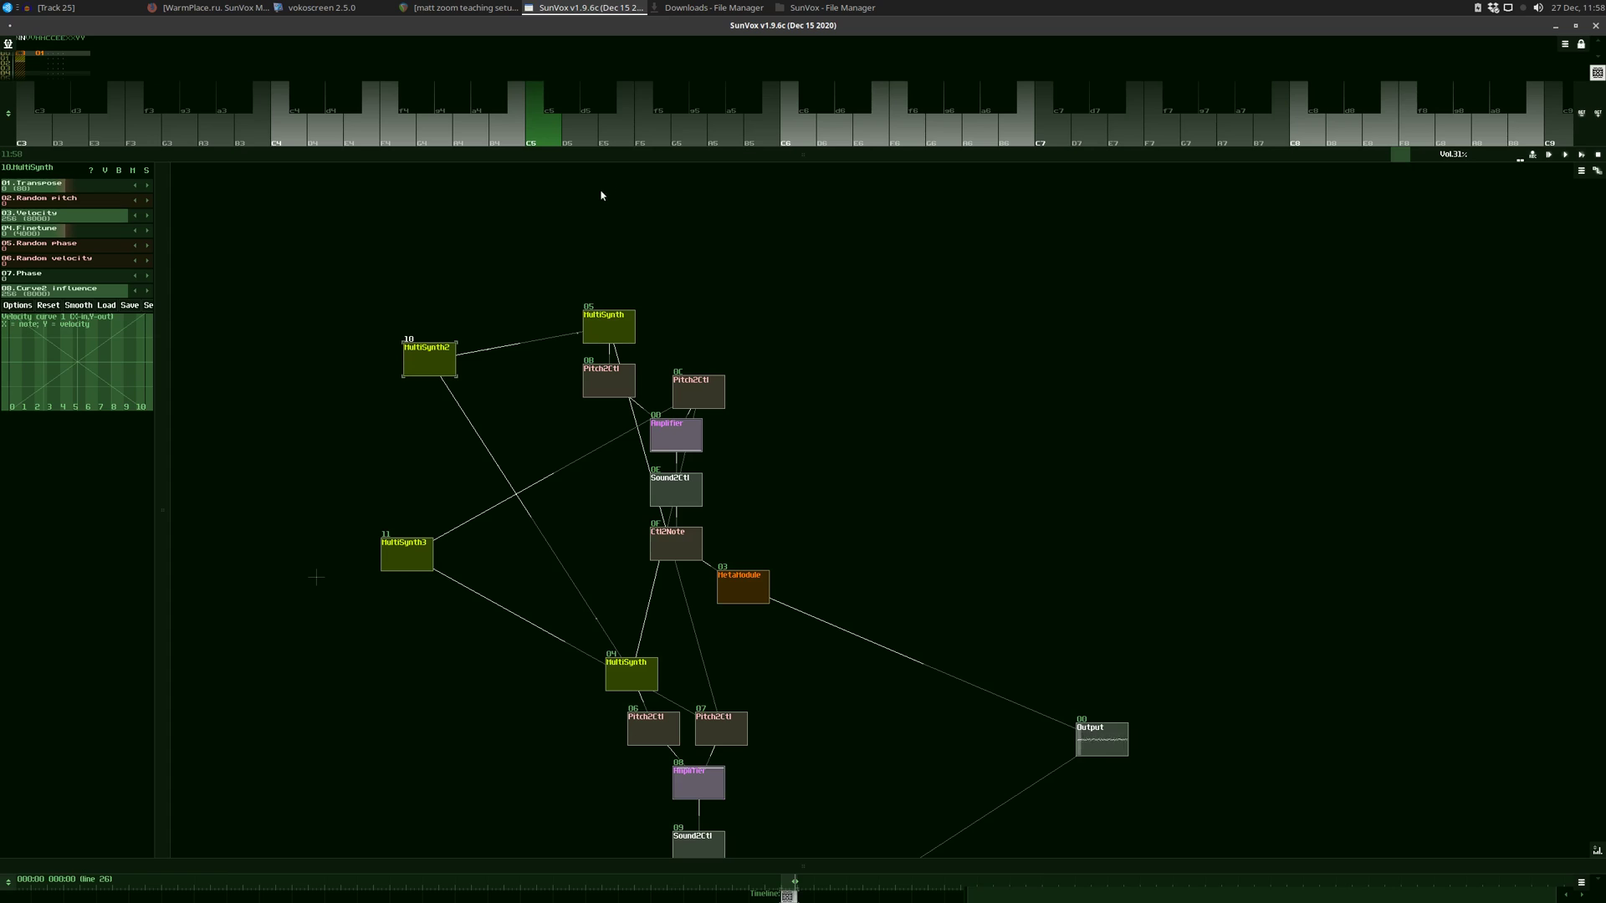
left_click(577, 139)
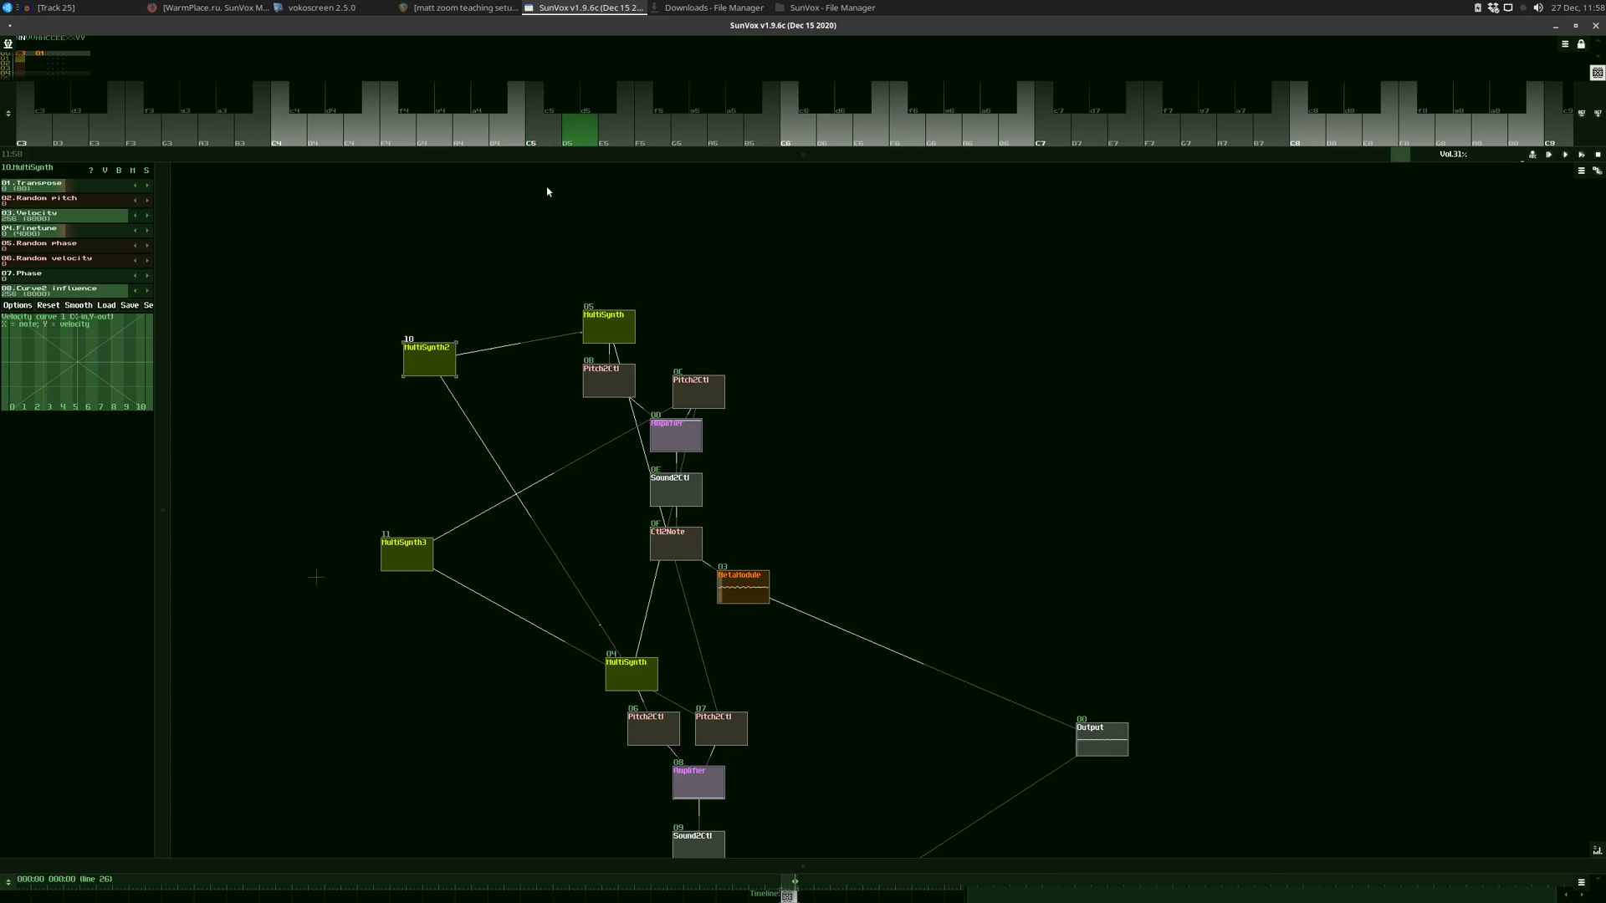
left_click(539, 143)
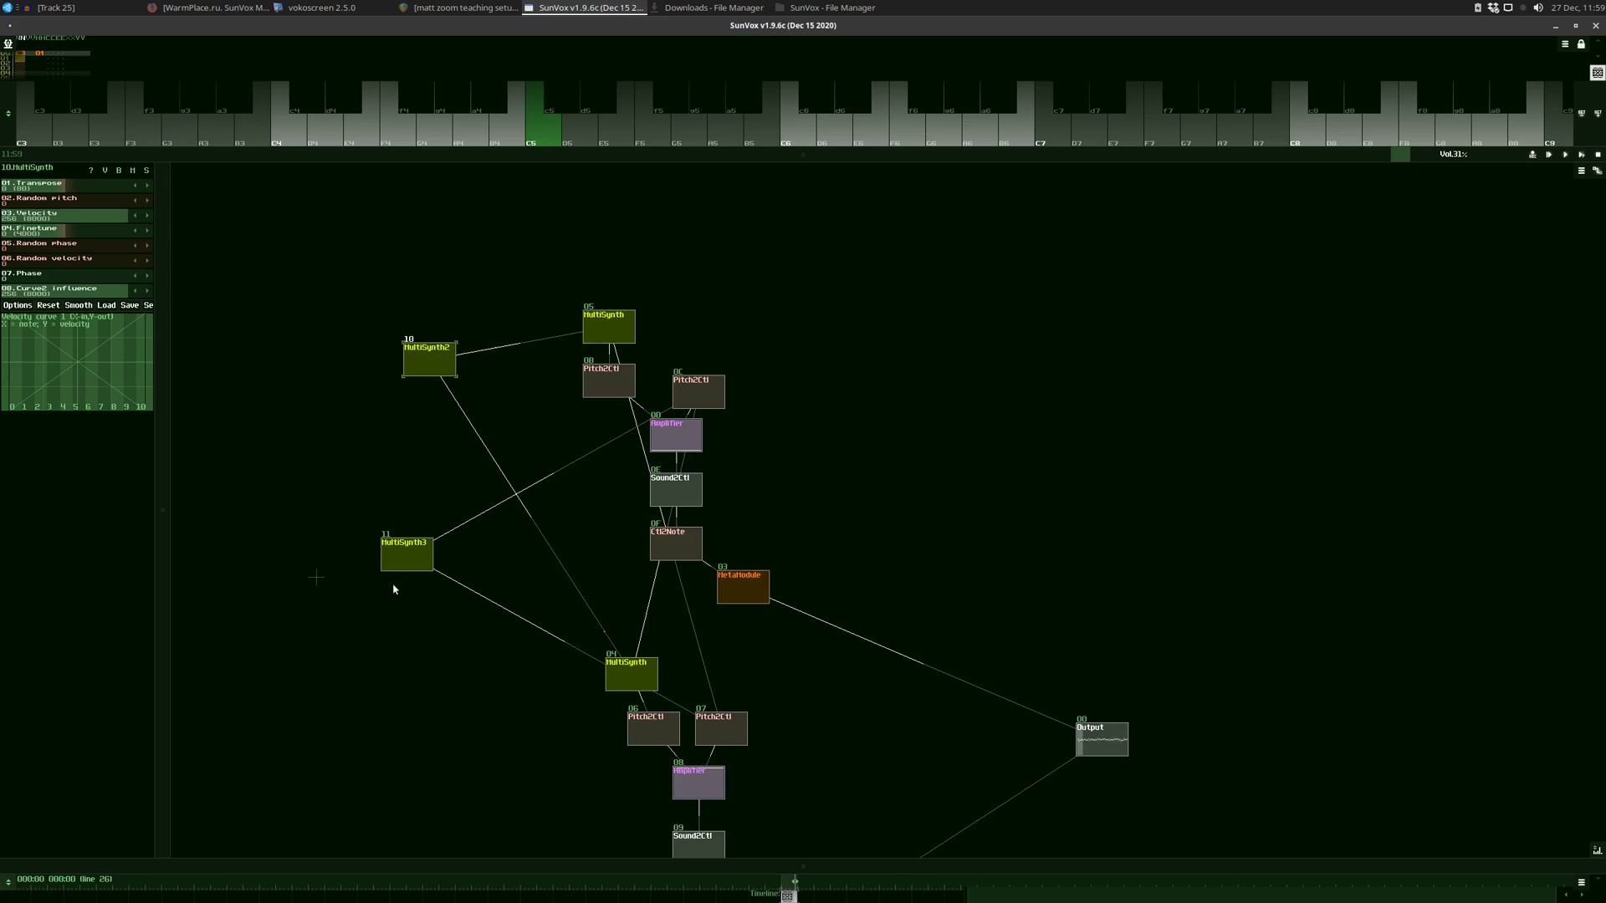
Step: Raise MultiSynth3 until it is level with Ctl2Note 0F, and enlarge the keyboard area above the network
mouse_move(397, 554)
left_mouse_down()
mouse_move(444, 535)
mouse_move(397, 544)
left_mouse_up()
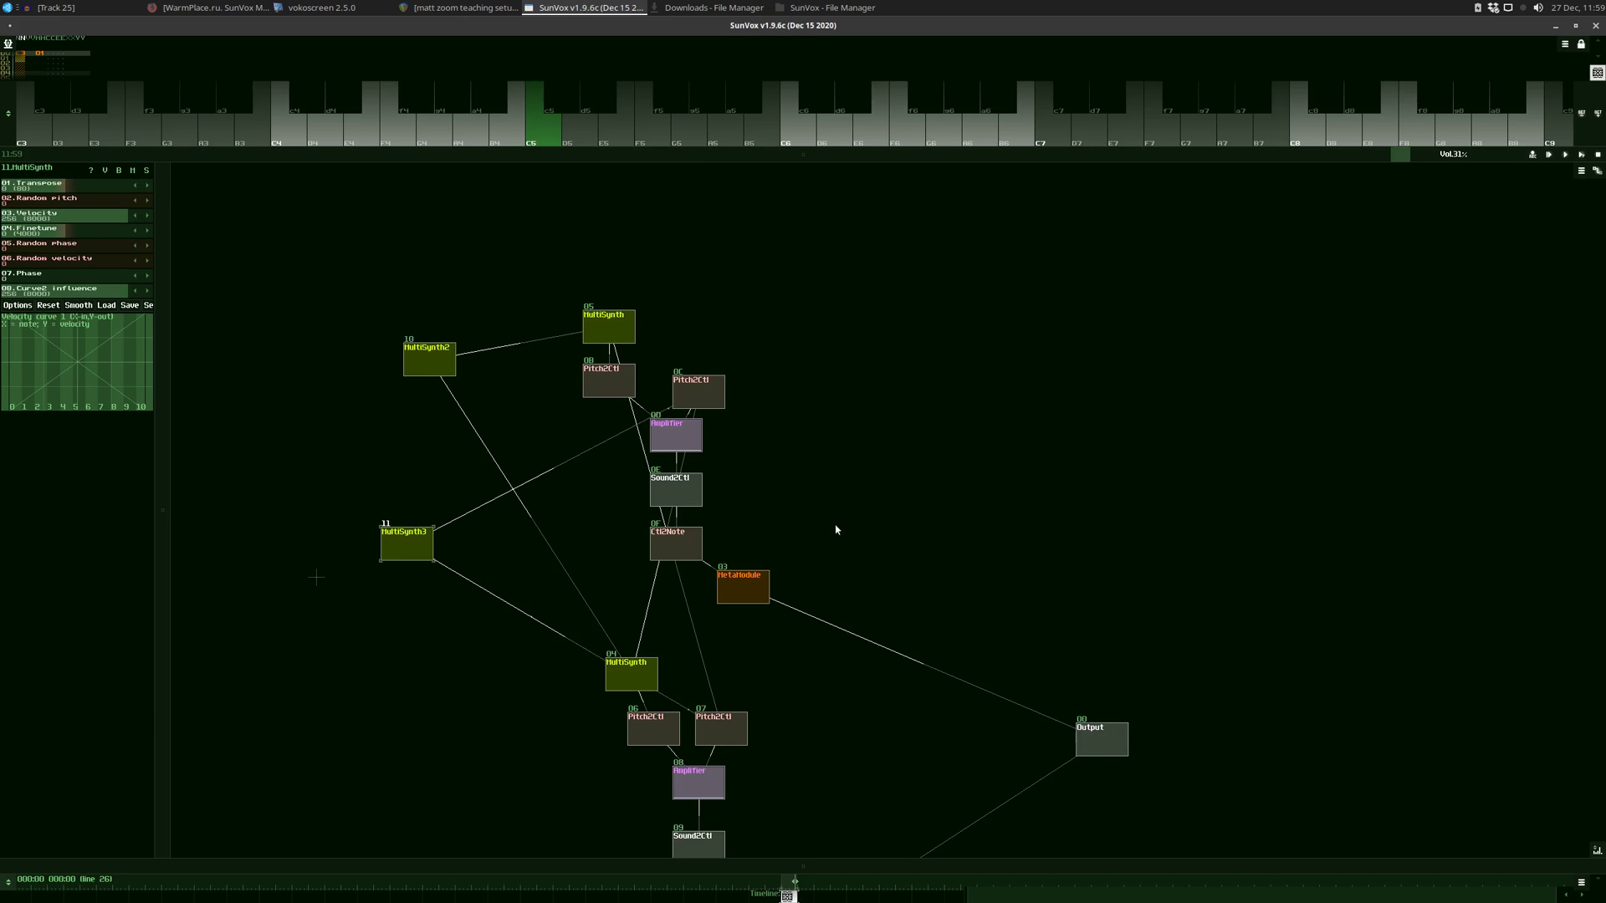
left_click_drag(726, 166, 751, 194)
Step: Examine the lower module chain and the controller settings of Ctl2Note 0A
left_click_drag(945, 506, 893, 335)
left_click_drag(1089, 494, 1062, 377)
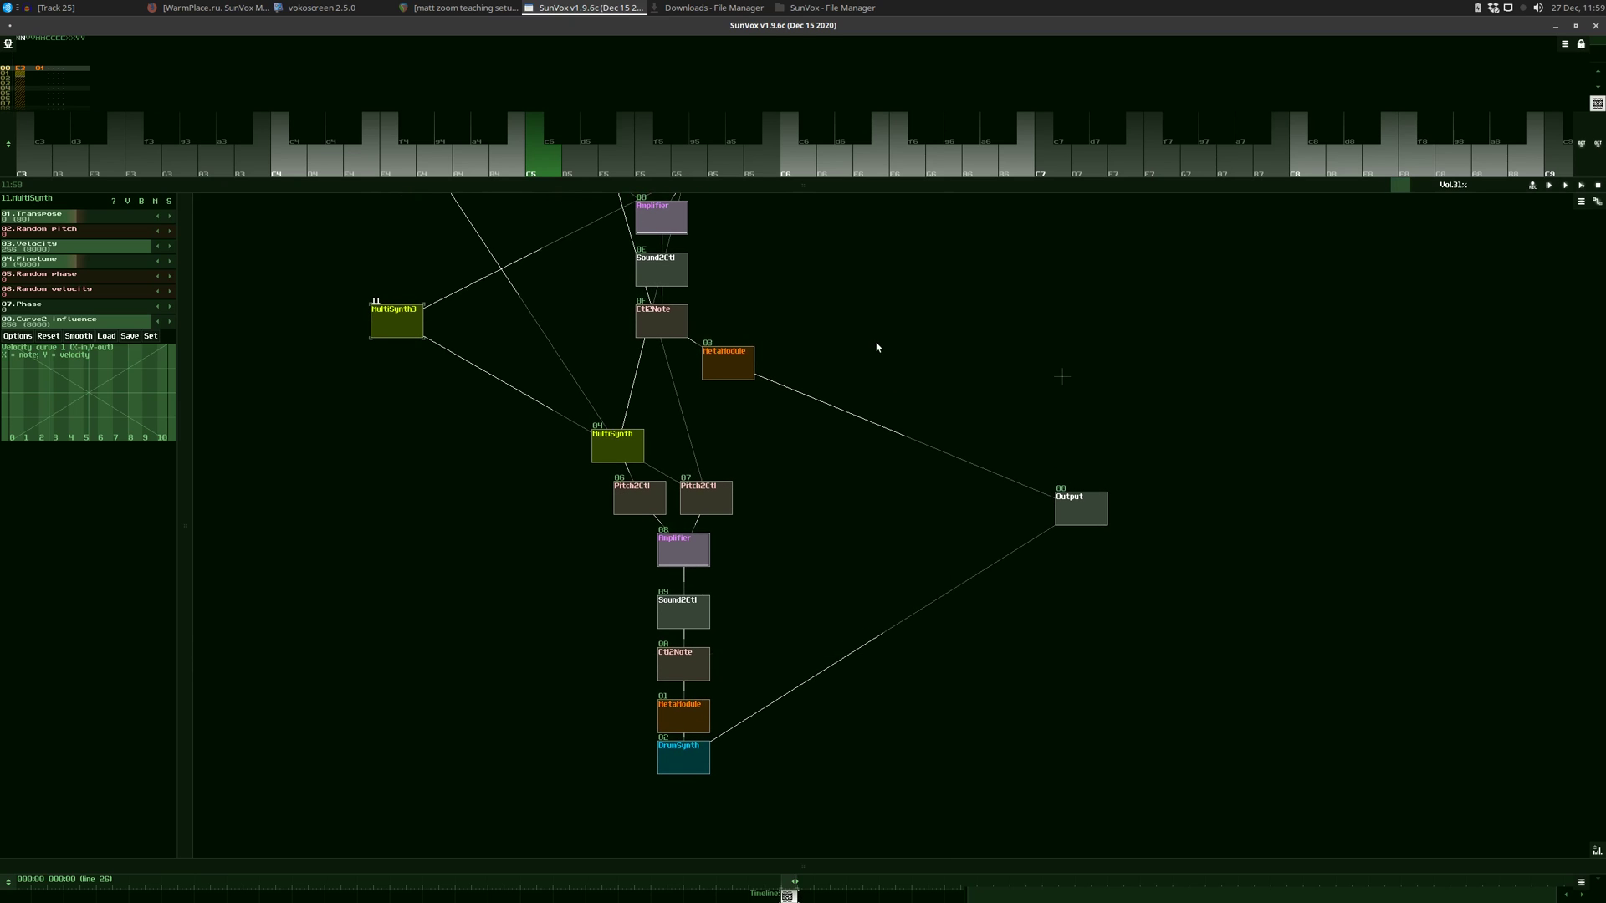
left_click_drag(877, 347, 883, 361)
left_click_drag(678, 681, 685, 692)
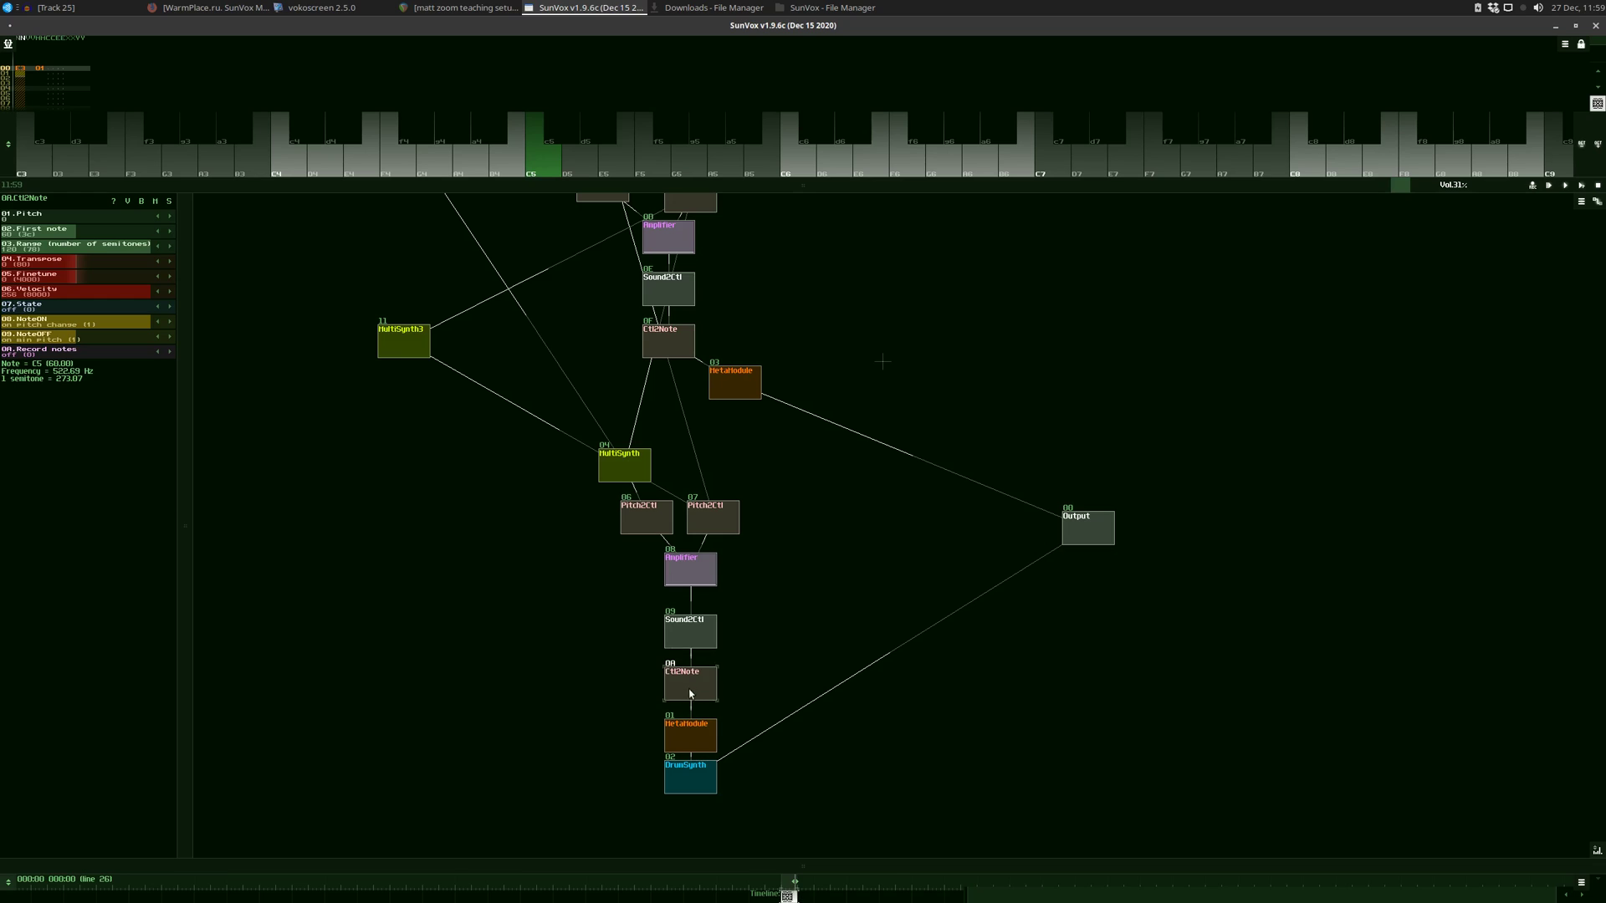
mouse_move(691, 688)
left_mouse_down()
mouse_move(669, 688)
mouse_move(716, 679)
mouse_move(690, 681)
left_mouse_up()
Step: Lower MultiSynth 05 to sit right on top of Pitch2Ctl 0B, and align Pitch2Ctl 0C beside Pitch2Ctl 0B
left_click_drag(801, 297, 771, 412)
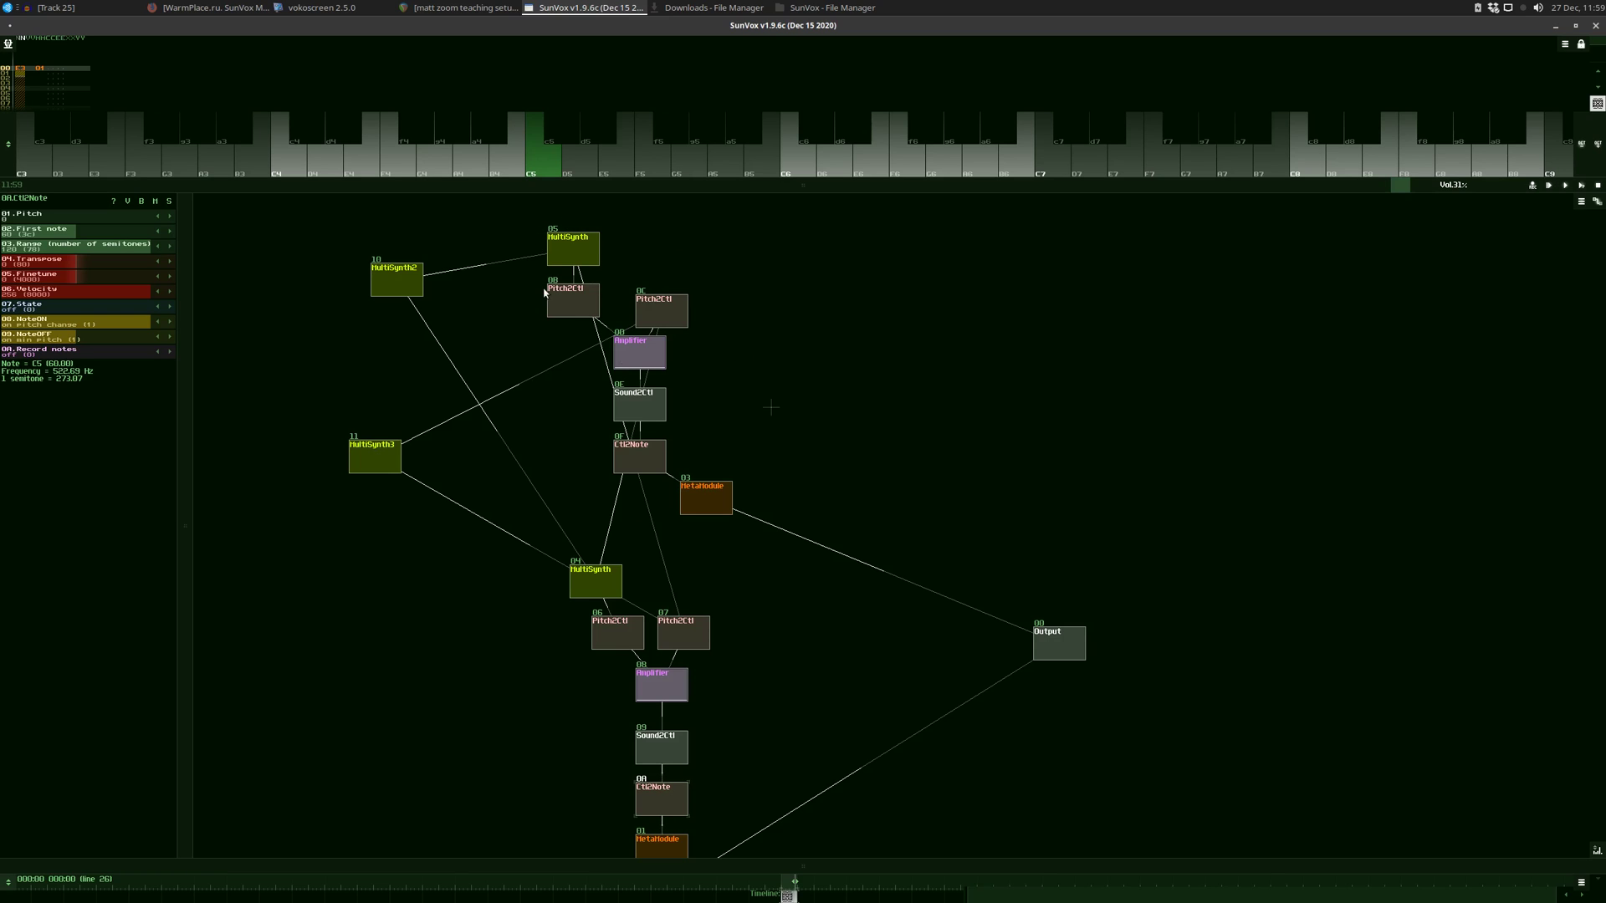
left_click_drag(559, 240, 558, 250)
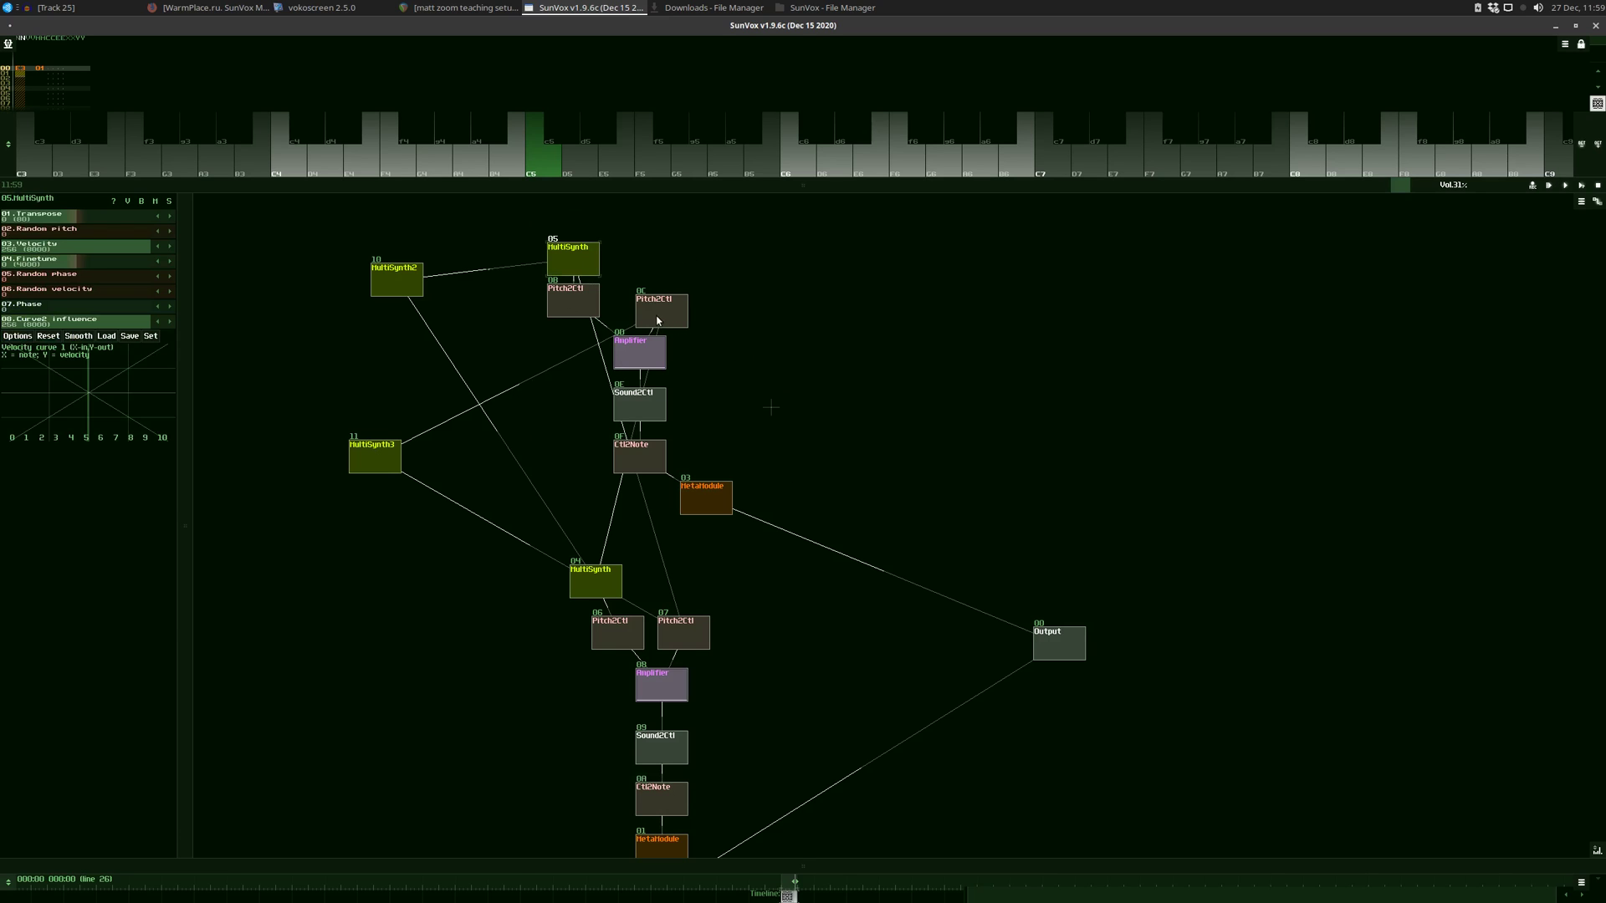
left_click_drag(668, 323, 645, 312)
Step: Move MultiSynth2 and MultiSynth3 farther left and lower, with MultiSynth2 vertically aligned above MultiSynth3
left_click_drag(392, 278, 343, 271)
mouse_move(373, 457)
left_mouse_down()
mouse_move(240, 456)
mouse_move(323, 459)
mouse_move(359, 484)
left_mouse_up()
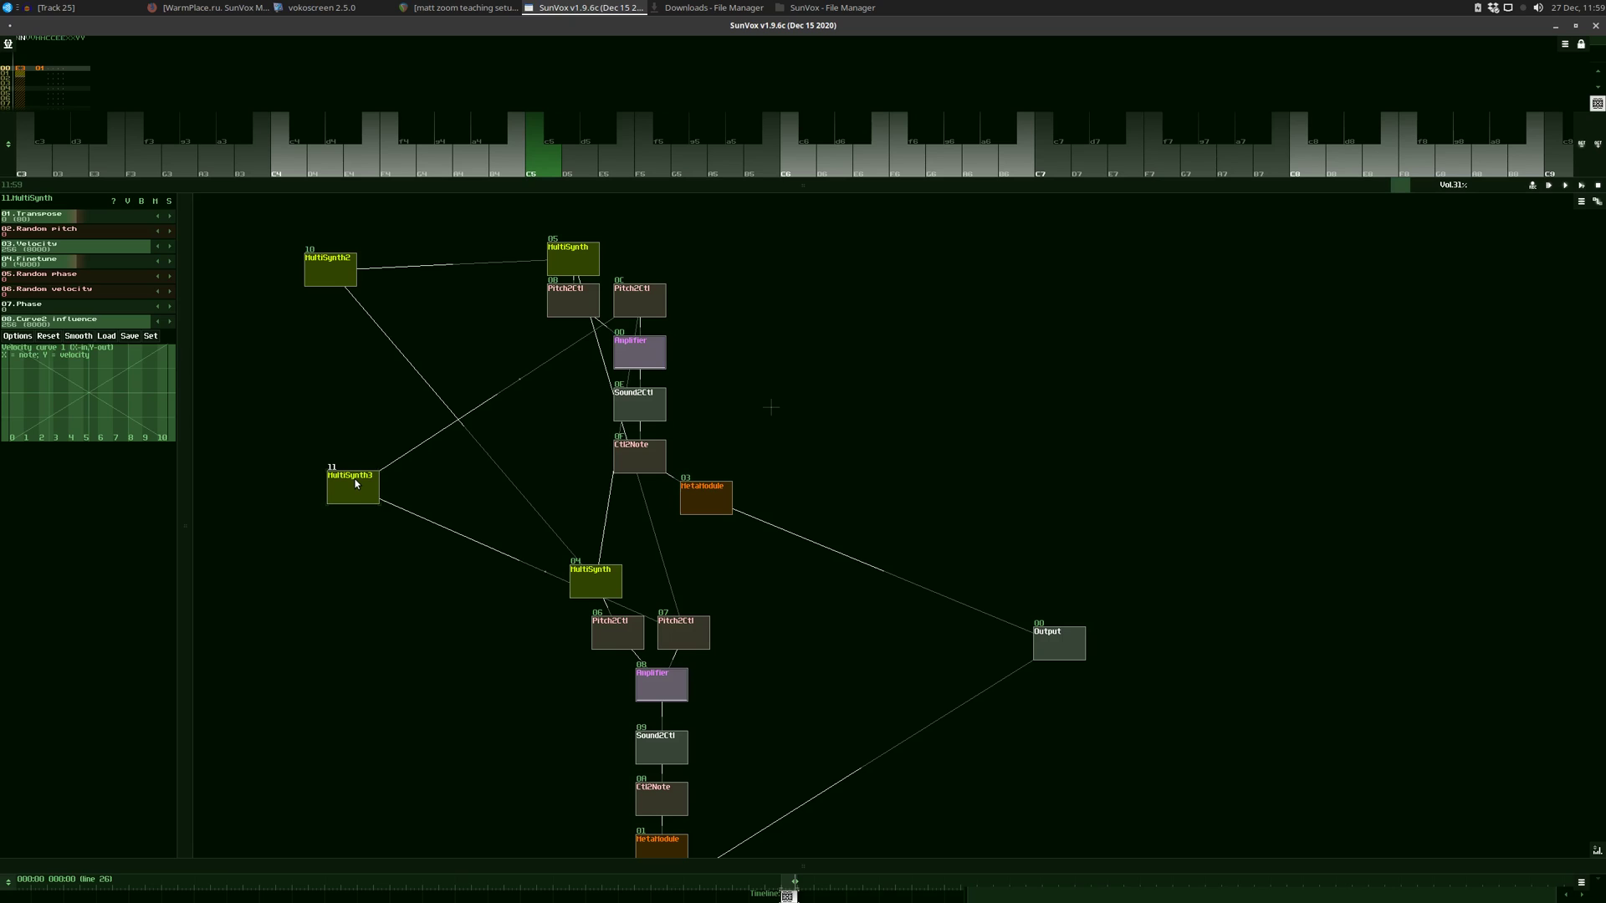
left_click(355, 483)
left_click_drag(330, 269, 333, 300)
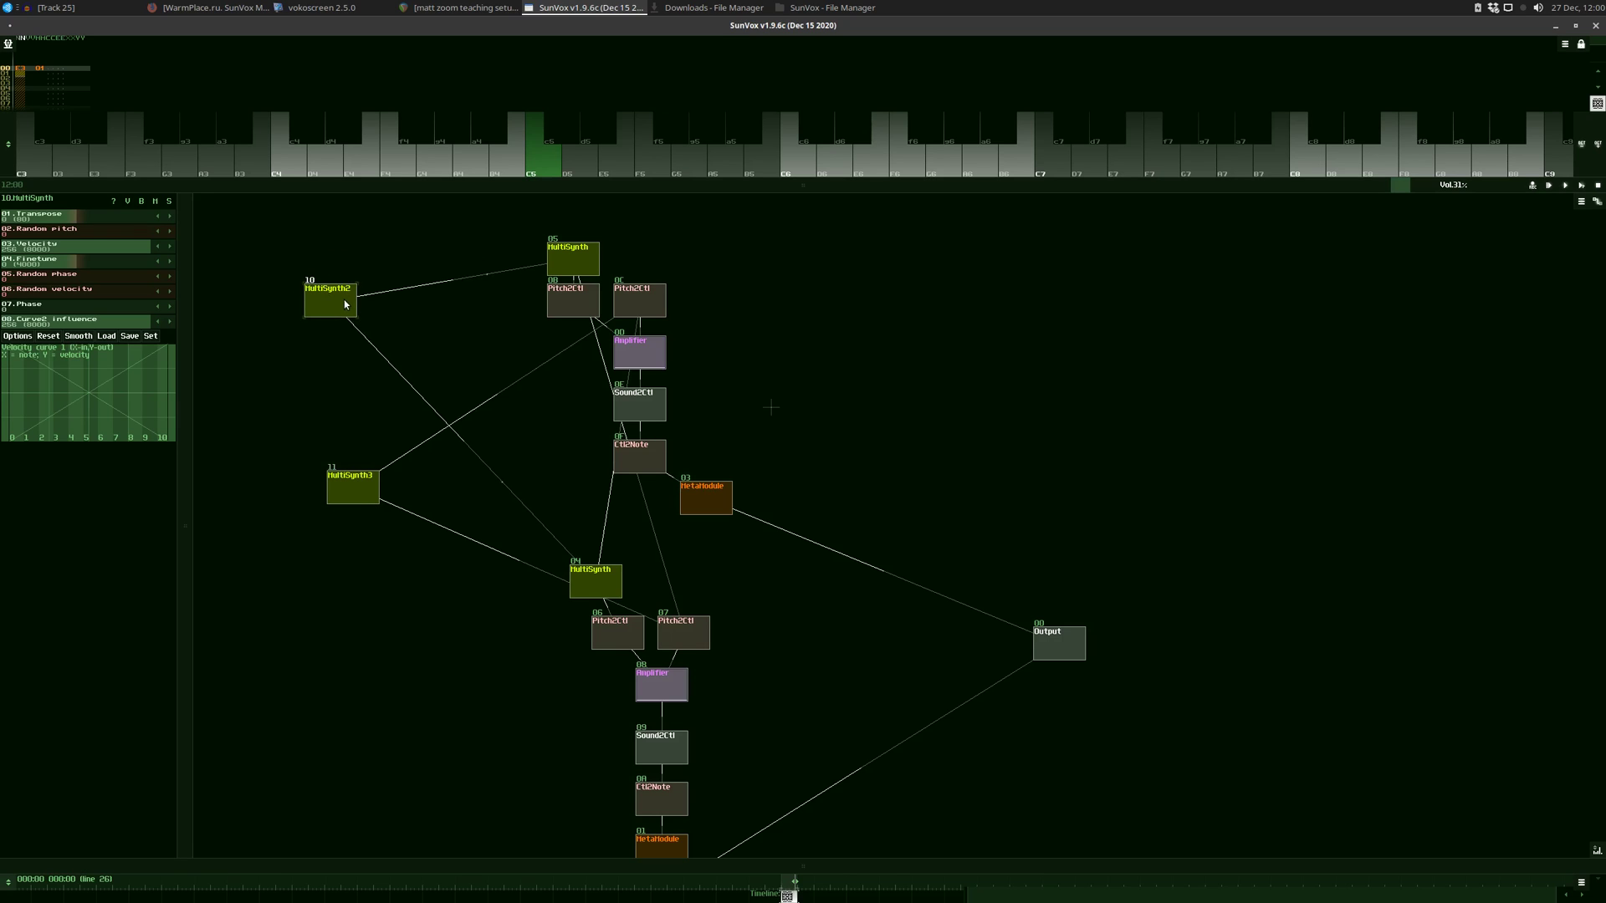
left_click_drag(327, 307, 359, 324)
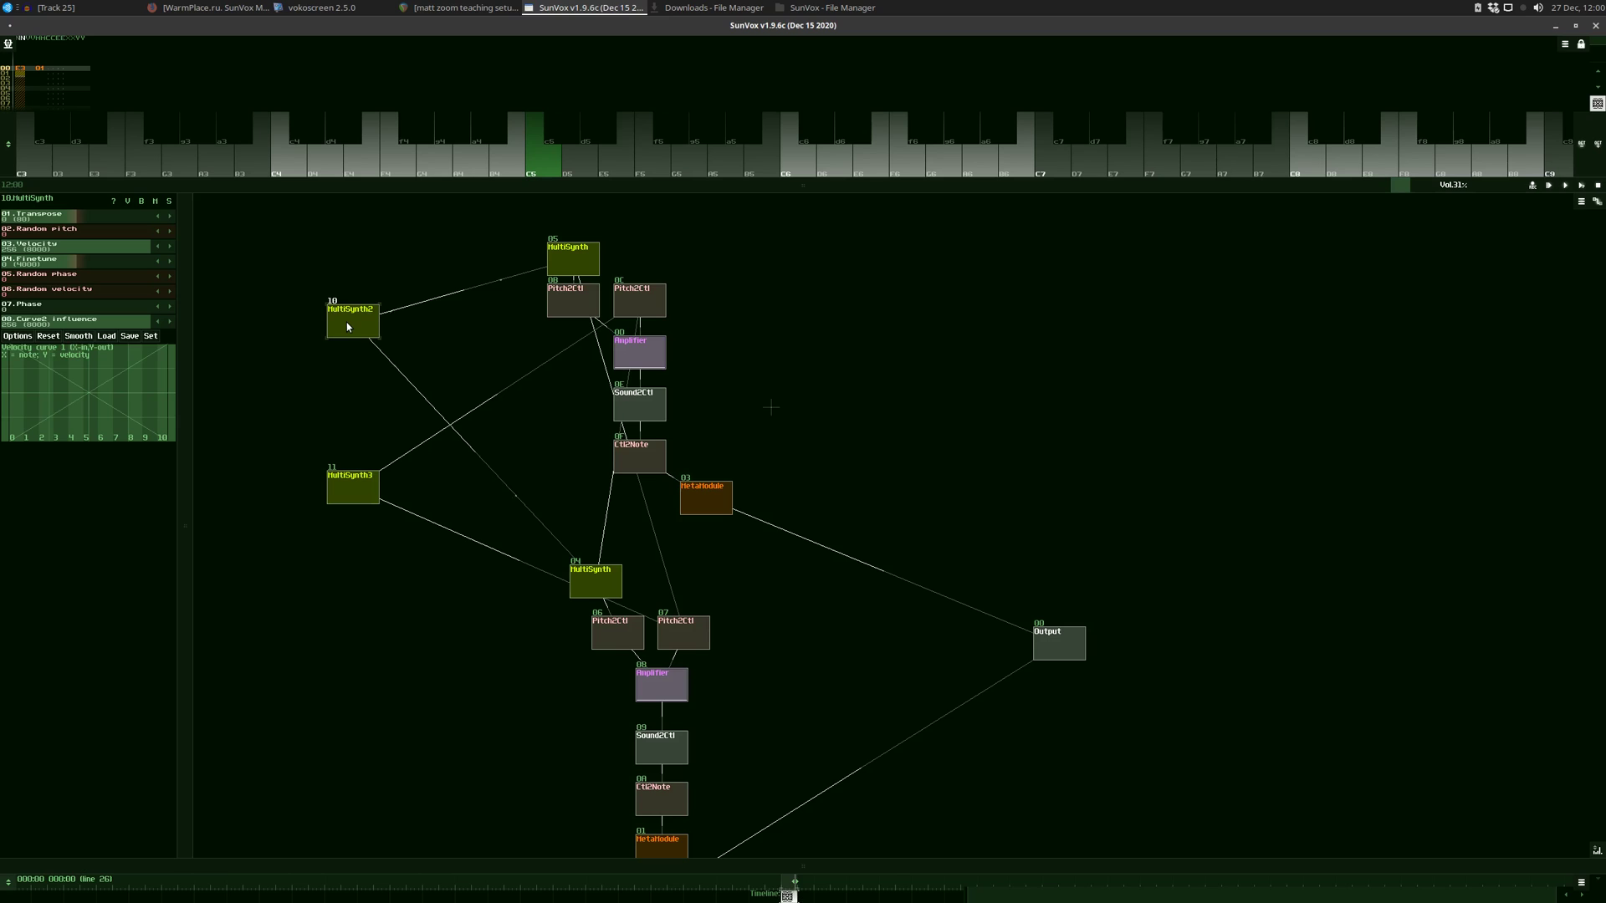
mouse_move(348, 326)
left_mouse_down()
mouse_move(355, 358)
mouse_move(355, 339)
left_mouse_up()
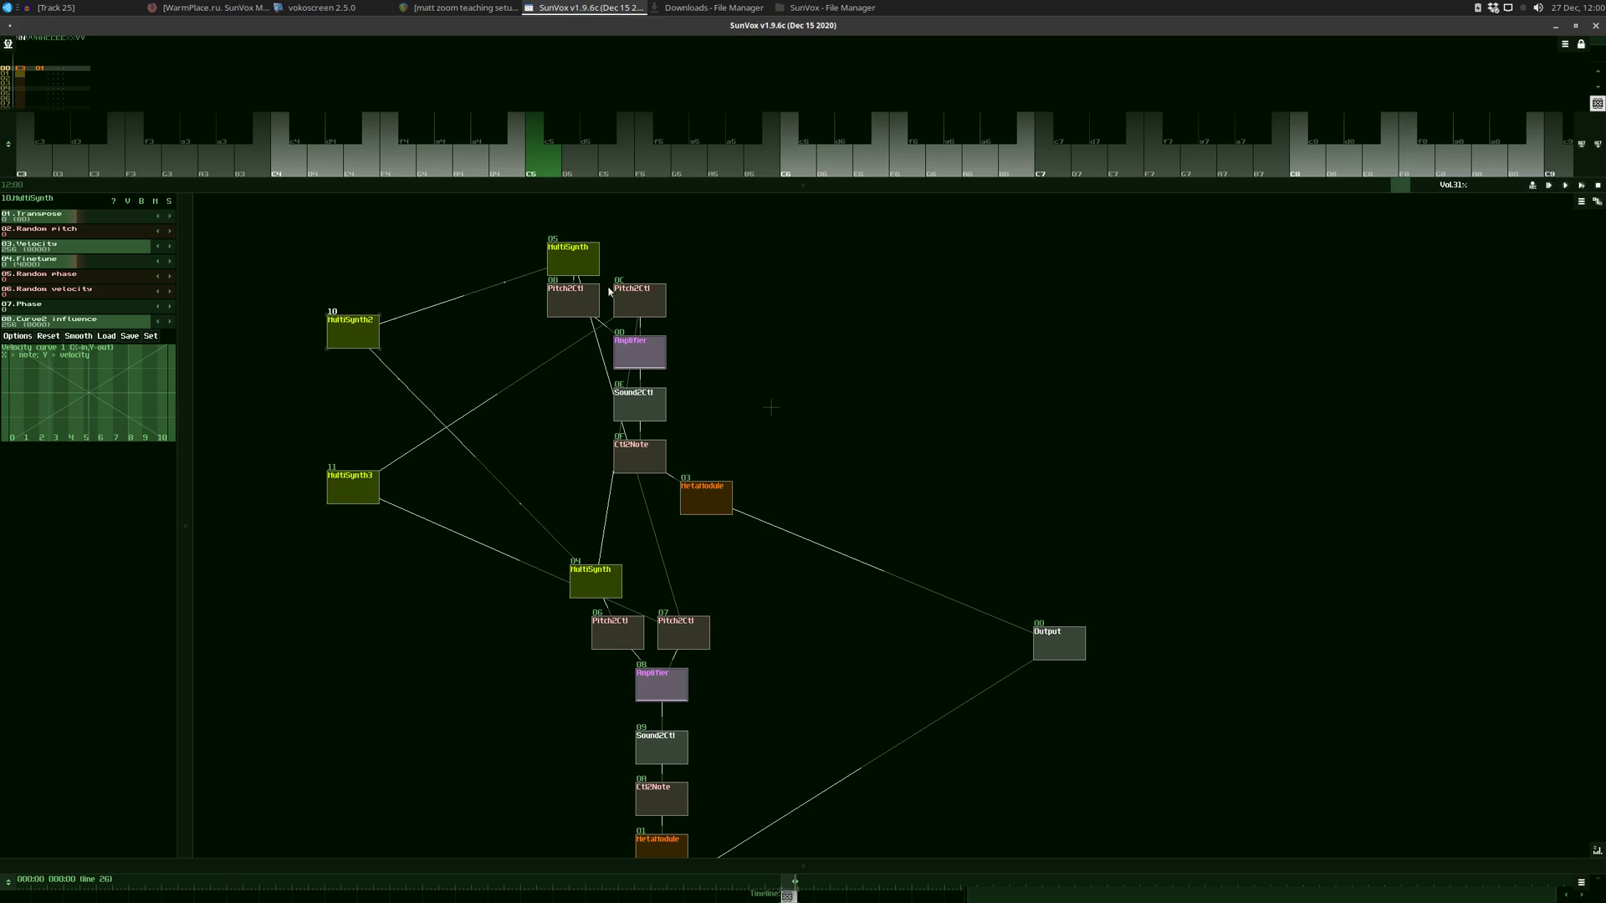